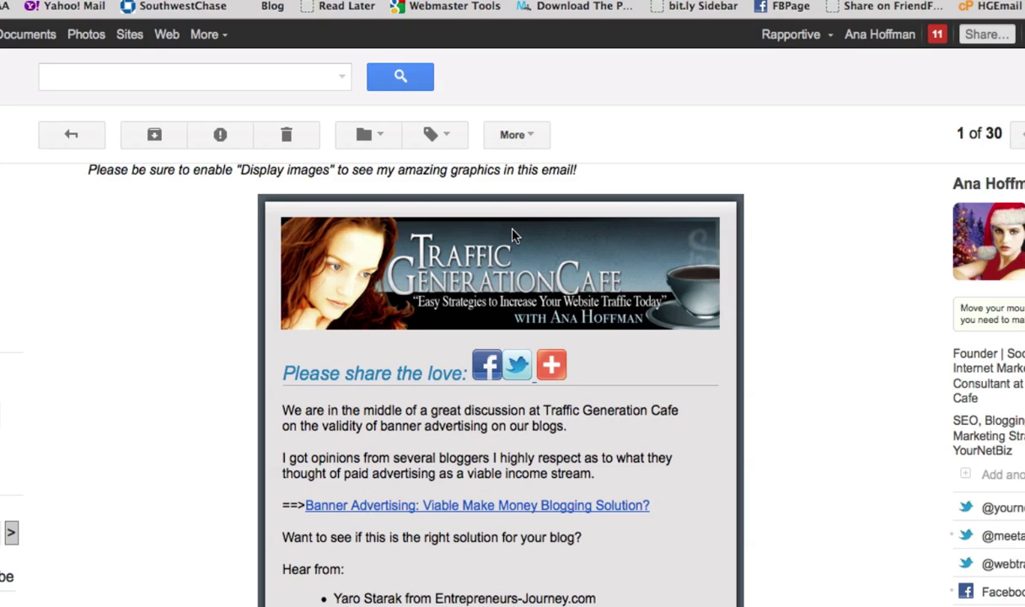
Step: Examine the sample Traffic Generation Cafe newsletter email, including its header graphic, sharing icons and body text
scroll(848, 226, down, 5)
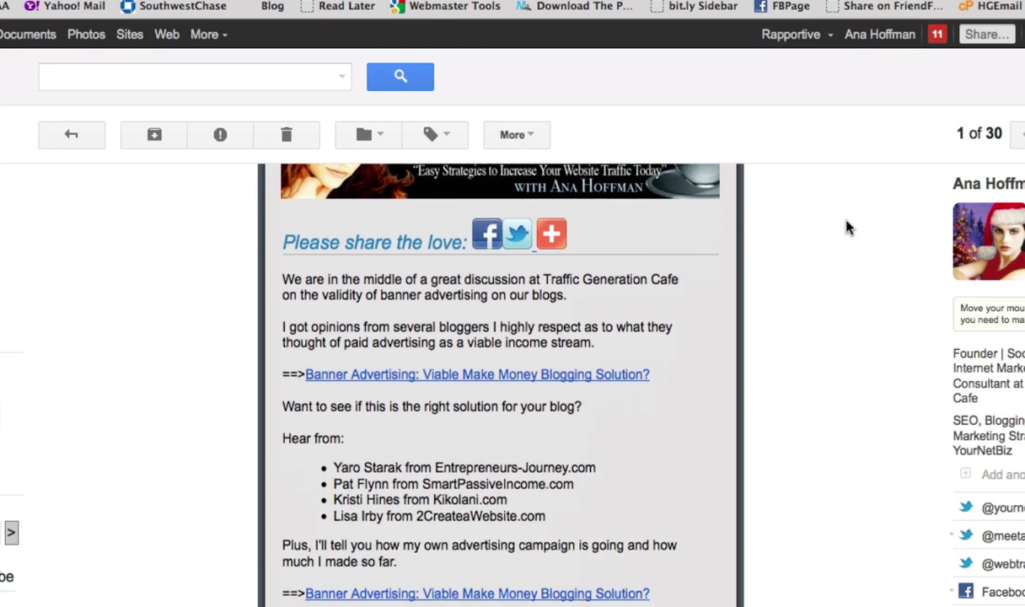
scroll(847, 226, up, 5)
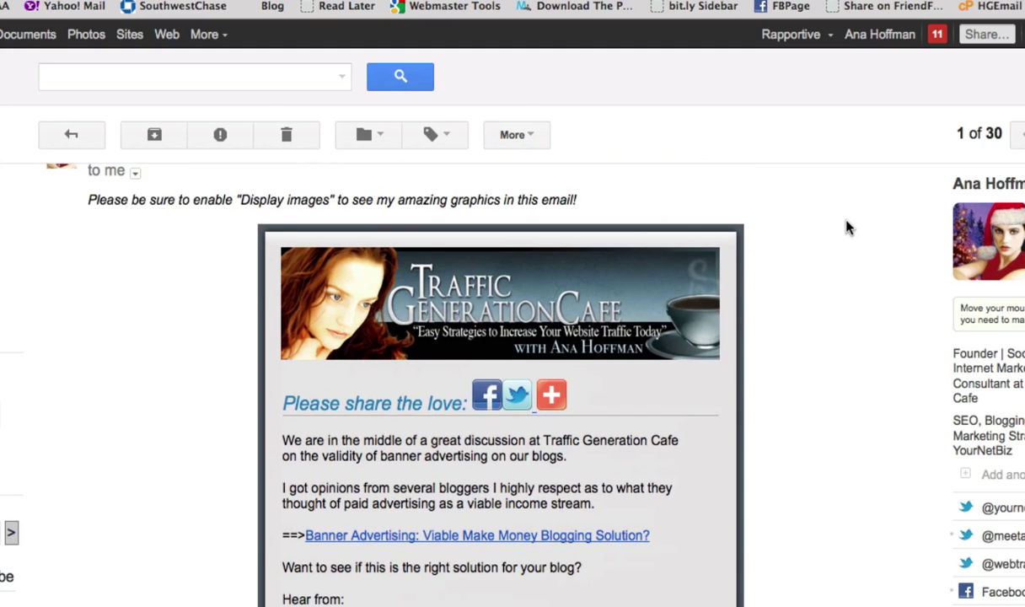
scroll(848, 226, up, 1)
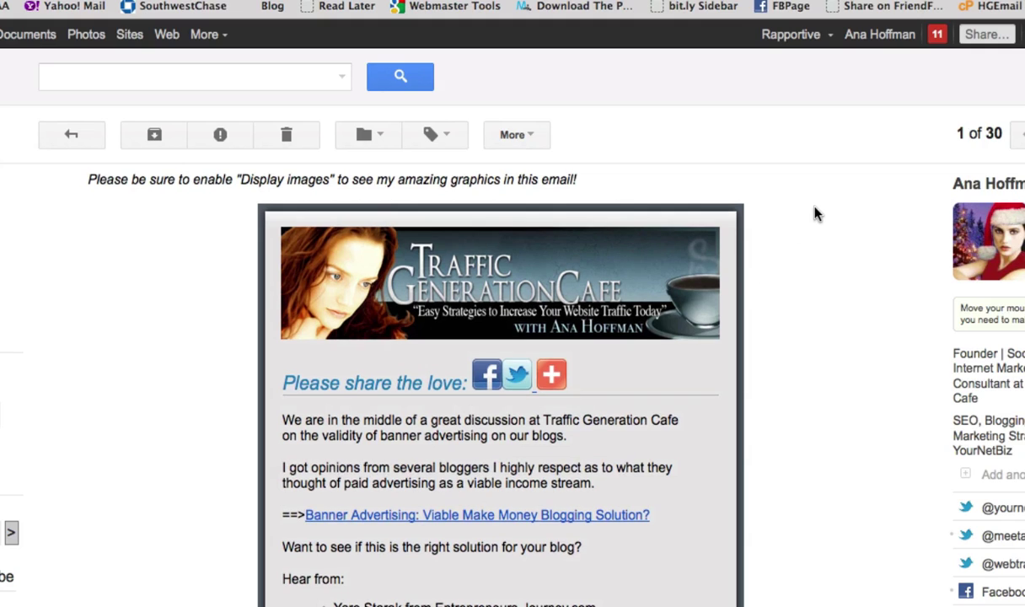
scroll(814, 213, down, 1)
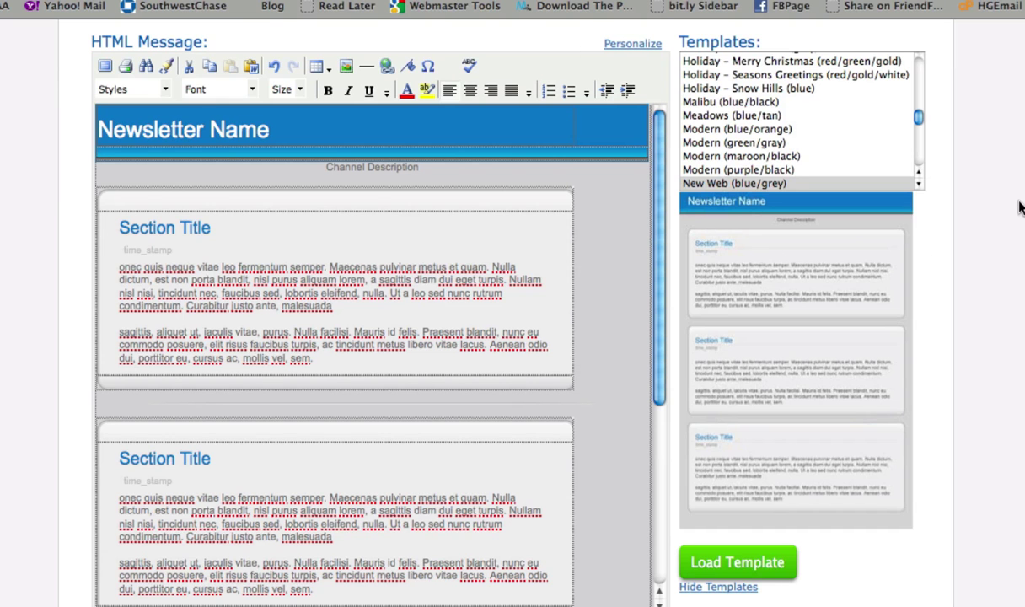
Step: Look over the Broadcast Edit form, including the message types, the subject field, the HTML message and the template choices
scroll(1018, 207, up, 5)
scroll(1018, 207, up, 3)
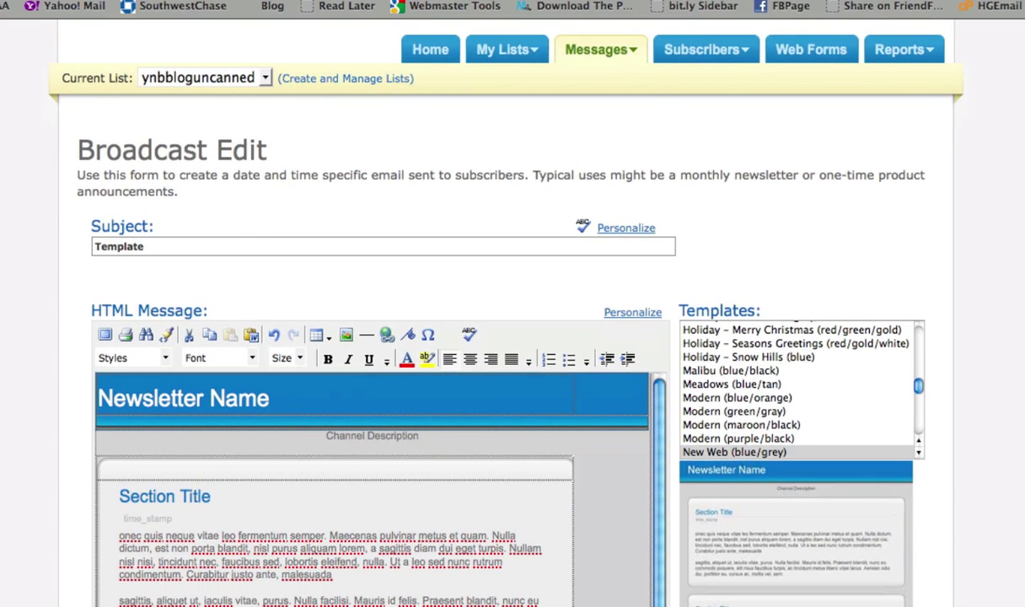
mouse_move(600, 52)
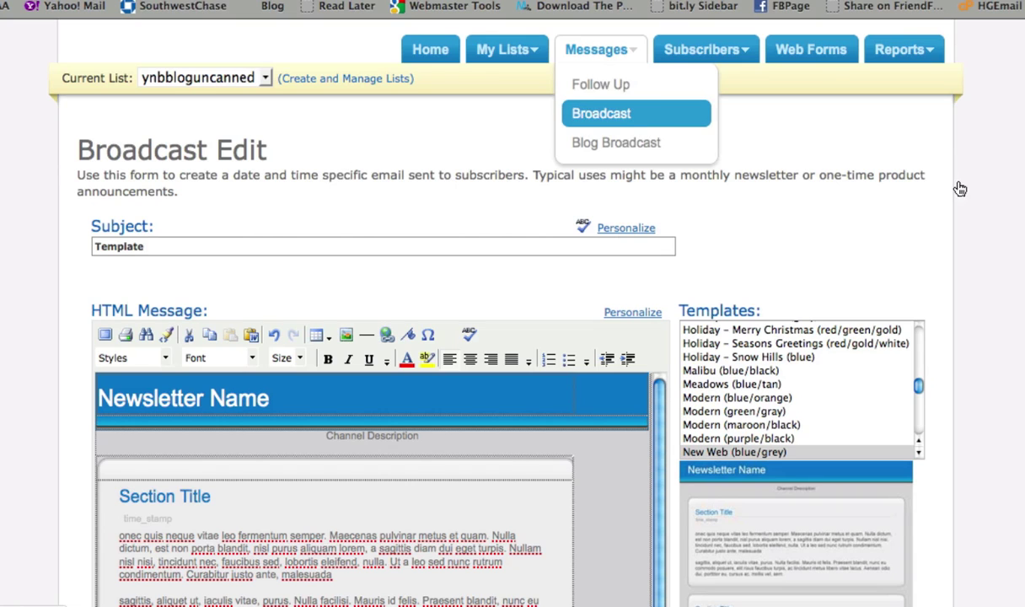
scroll(506, 338, down, 5)
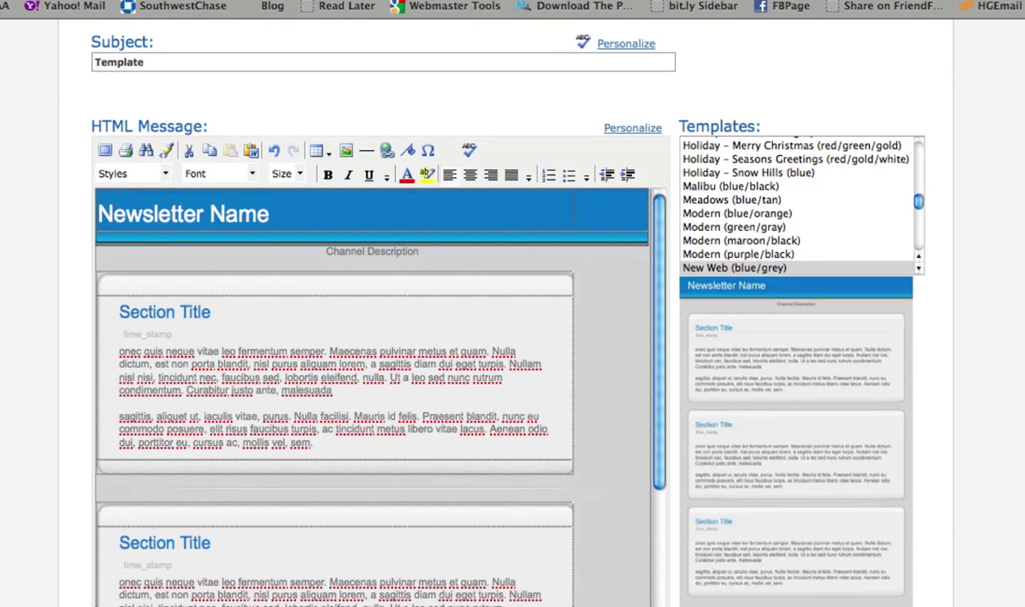
click(125, 56)
double_click(124, 55)
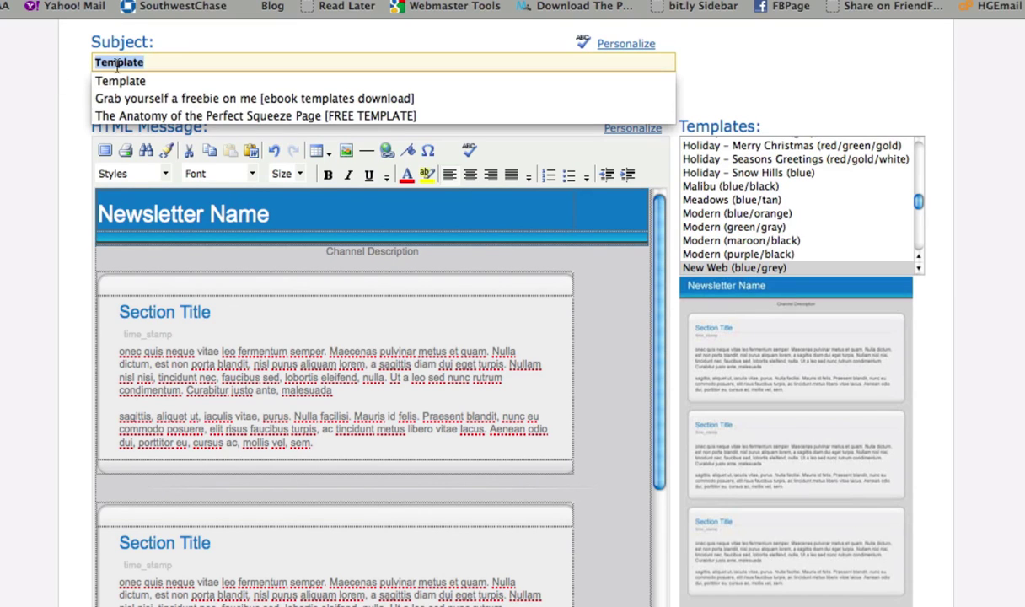
click(73, 124)
scroll(73, 123, down, 2)
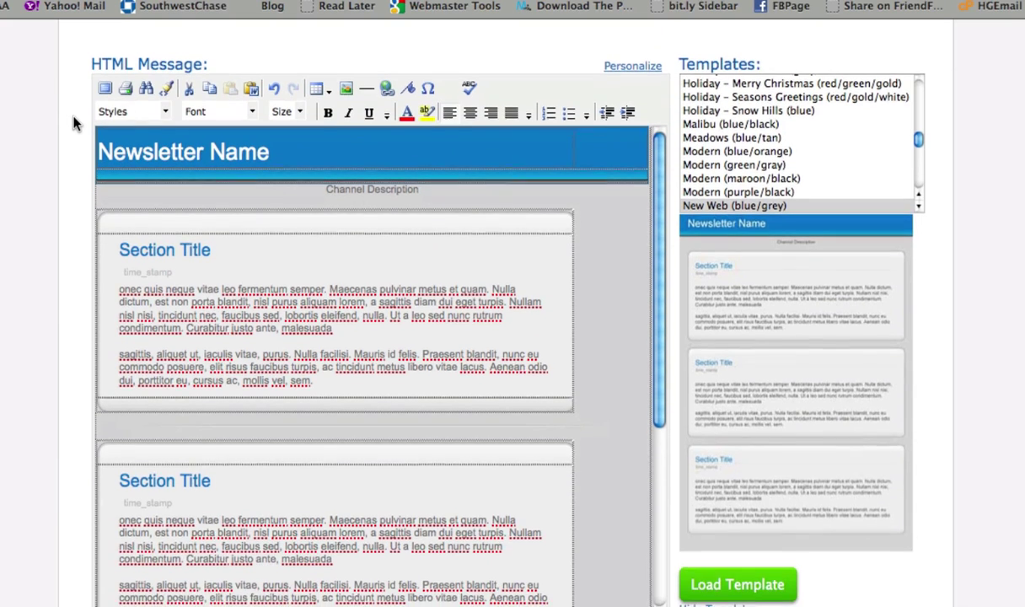
scroll(73, 124, up, 2)
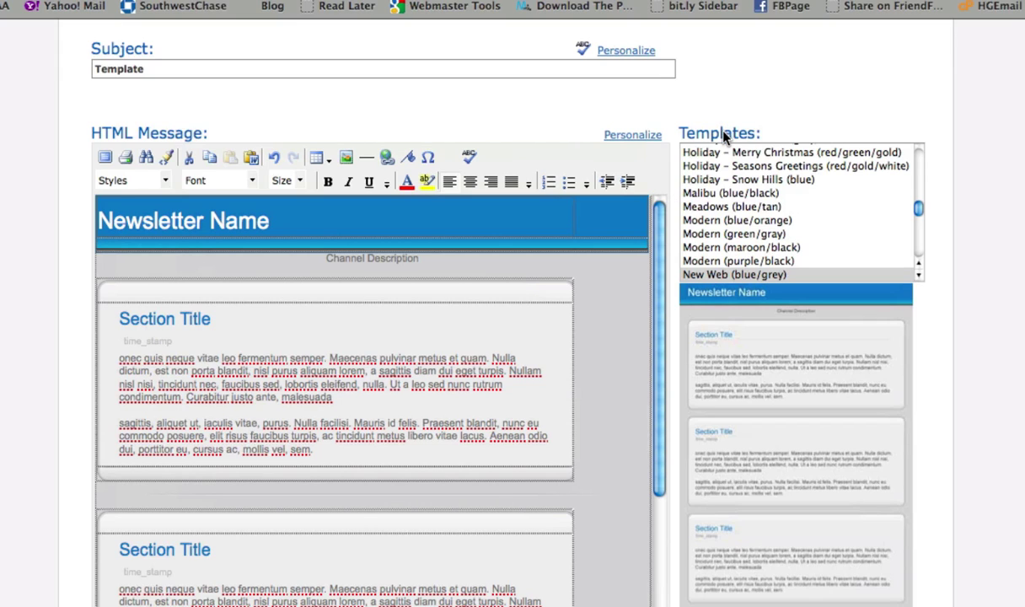
Step: Preview the Malibu, Modern (blue/orange), Snow Hills and Seasons Greetings templates, and return the selection to New Web (blue/grey)
click(722, 194)
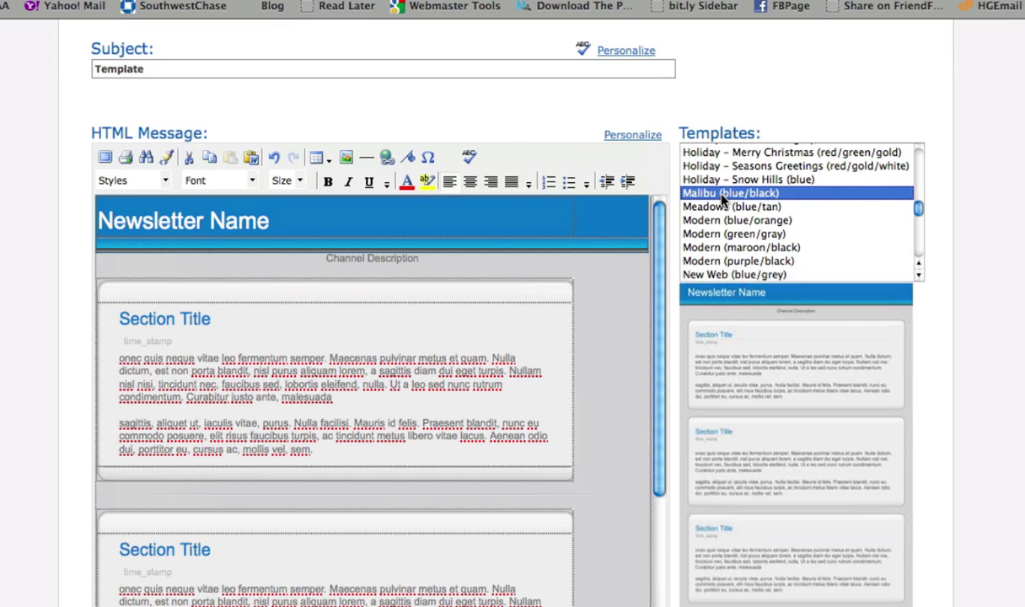
click(725, 220)
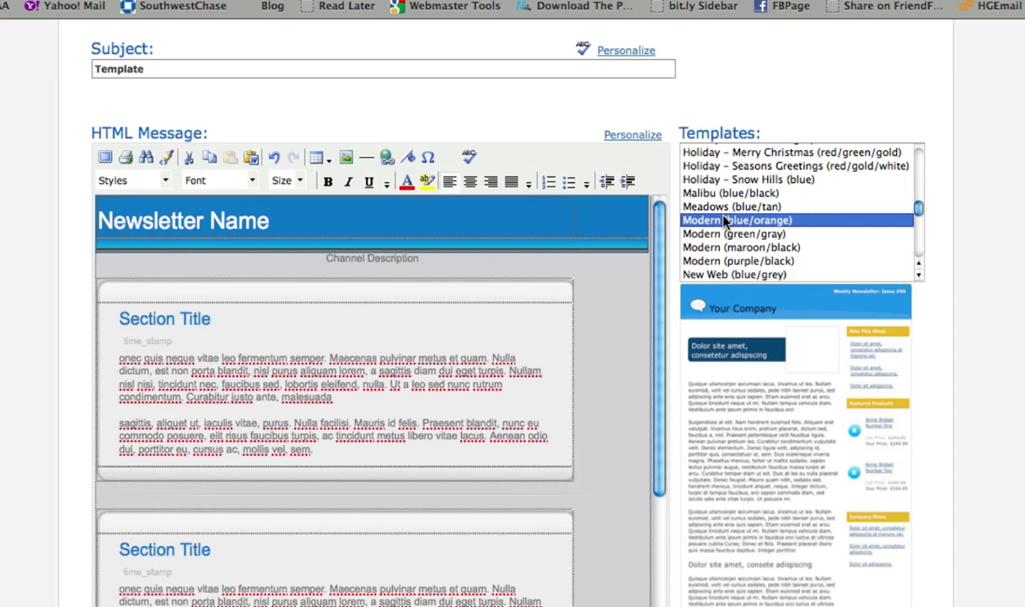
click(723, 193)
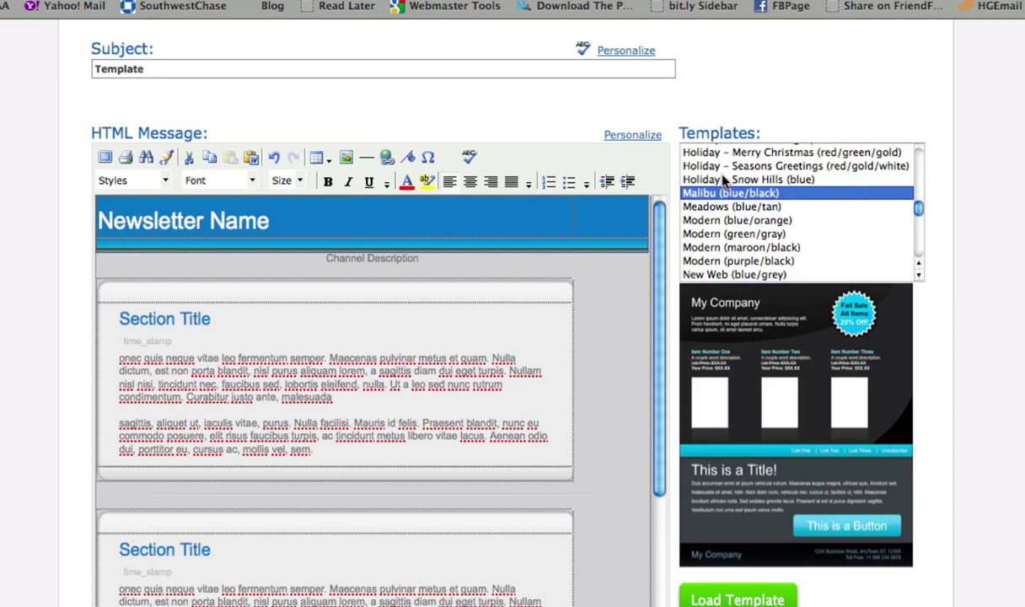
click(723, 180)
click(723, 166)
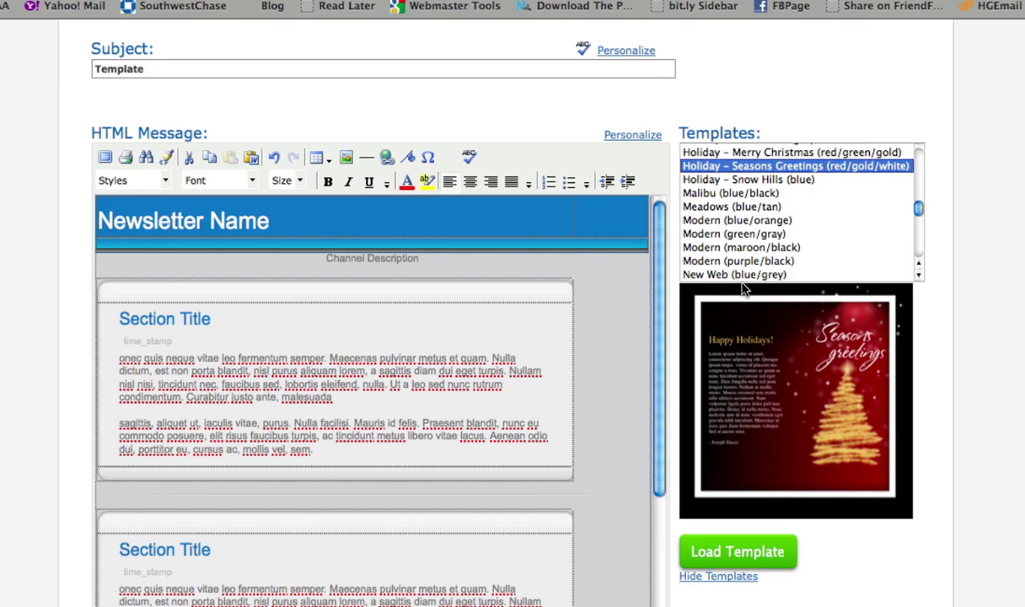
click(739, 275)
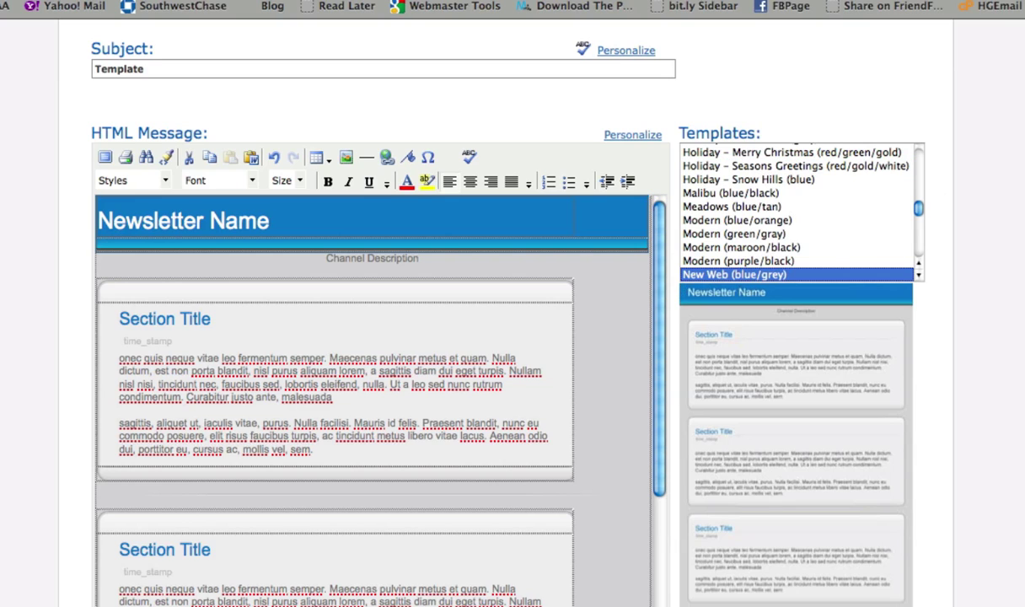
scroll(974, 231, down, 3)
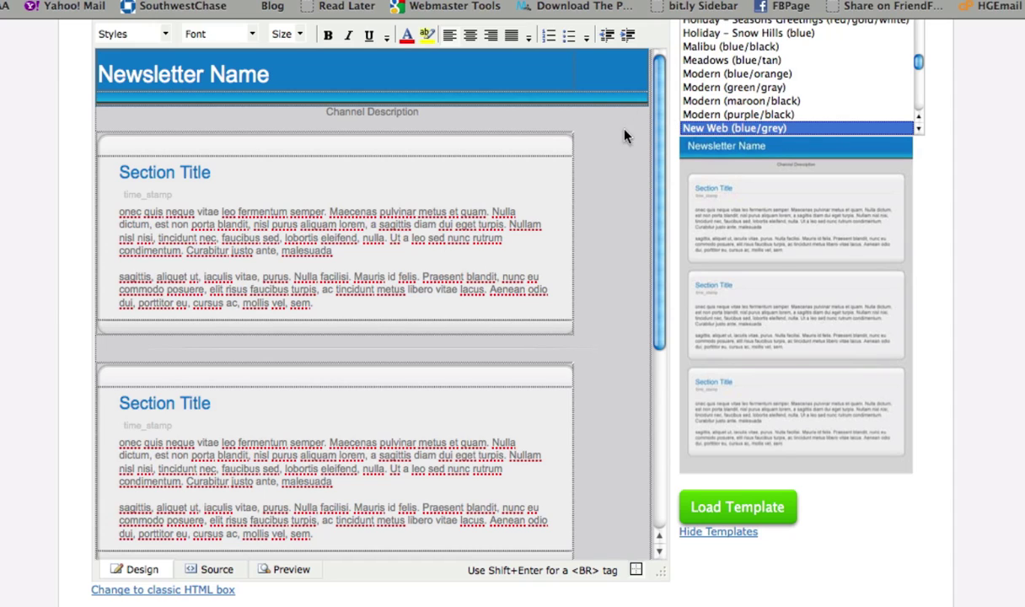
right_click(4, 199)
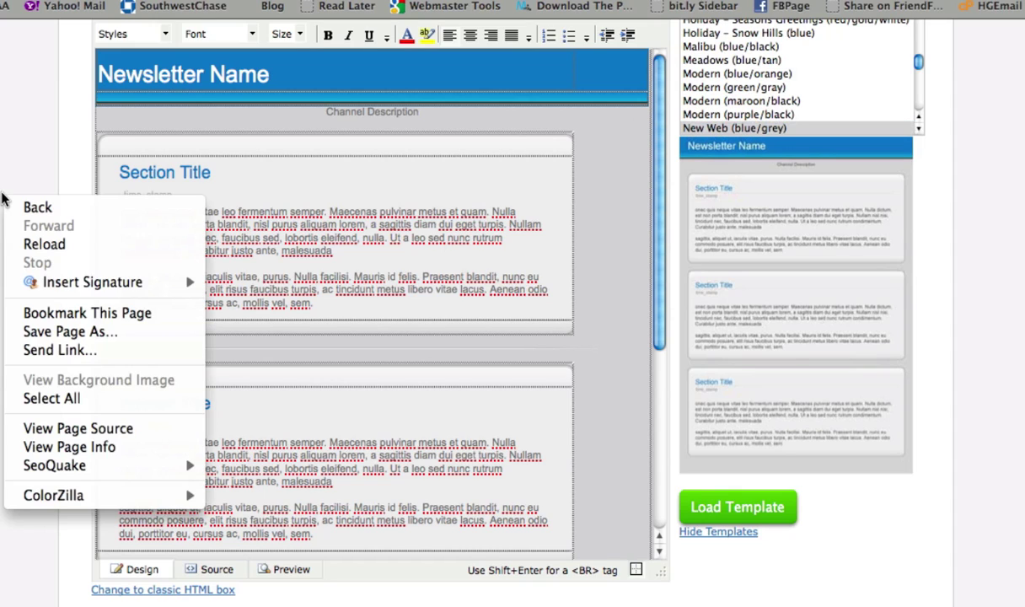
click(9, 141)
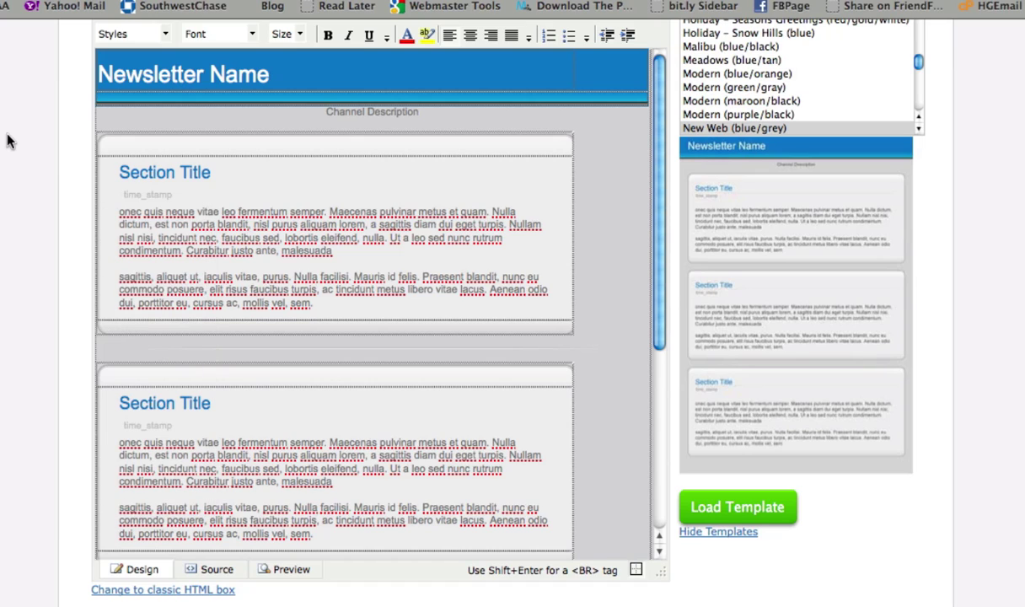
Step: Delete the Newsletter Name heading and the blue header bar above the channel description in the message template
triple_click(189, 80)
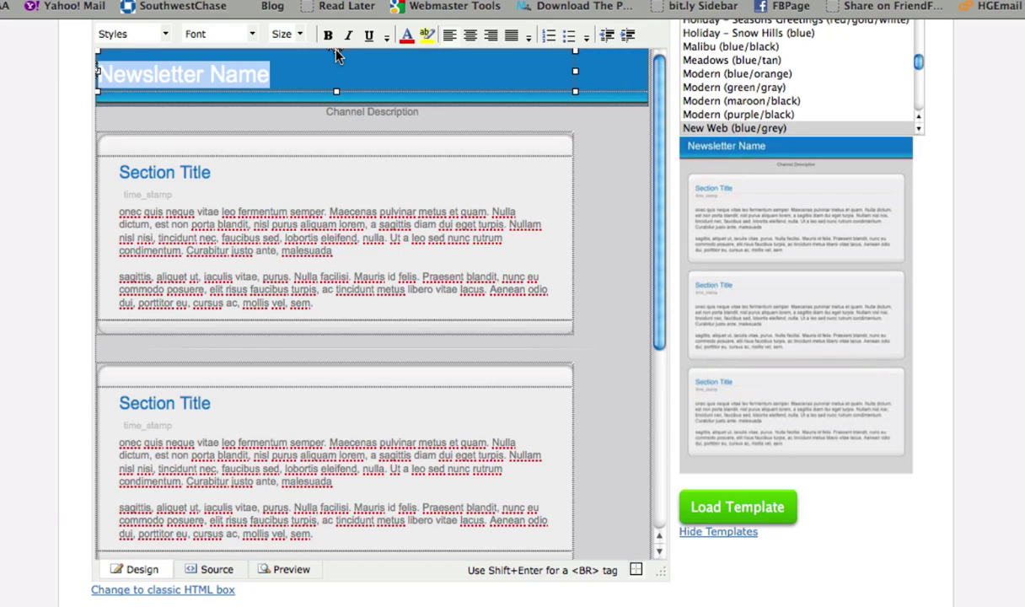
scroll(16, 201, up, 1)
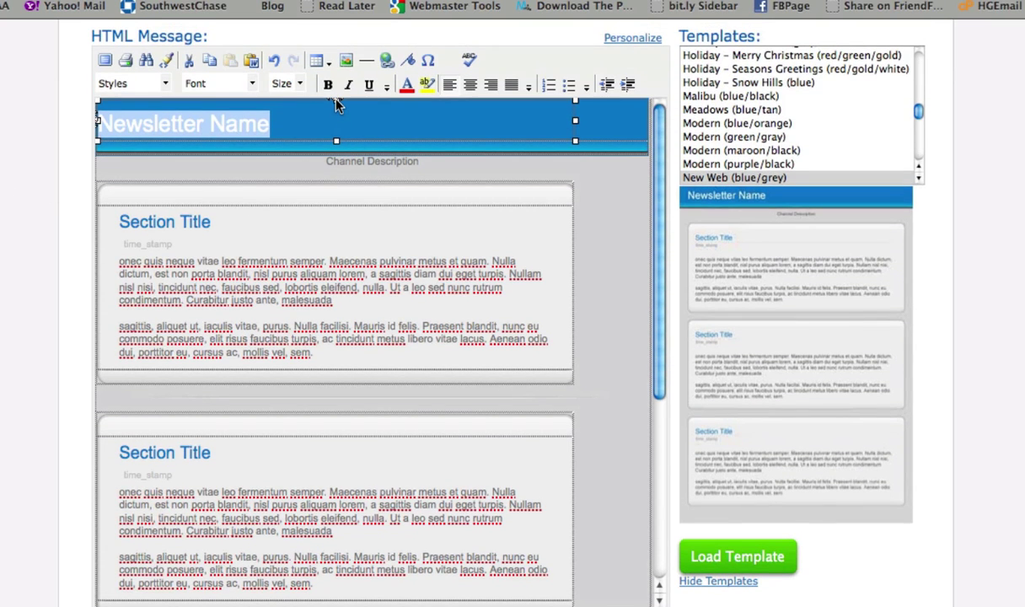
key(BackSpace)
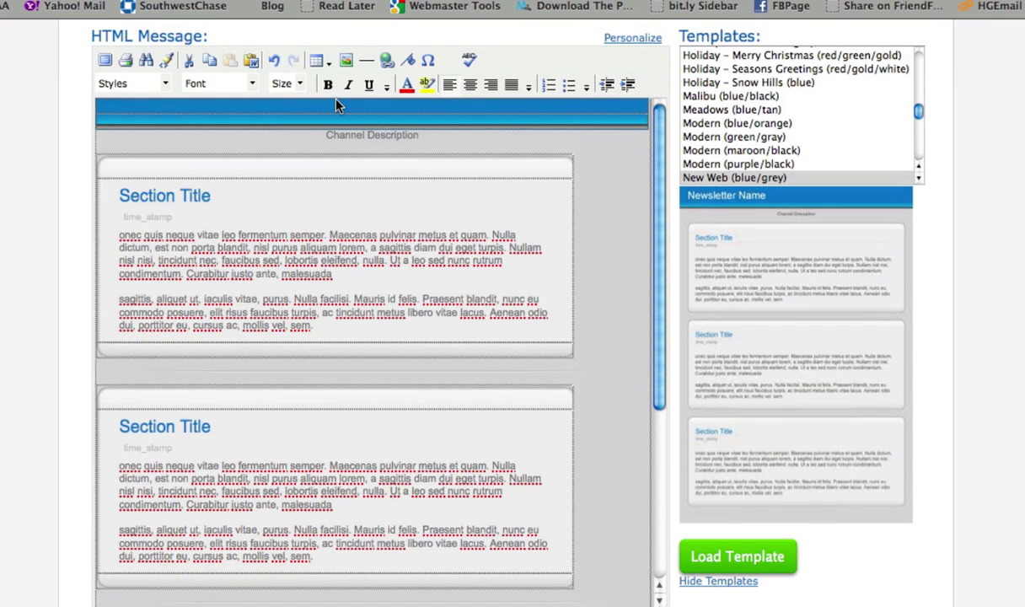
click(95, 122)
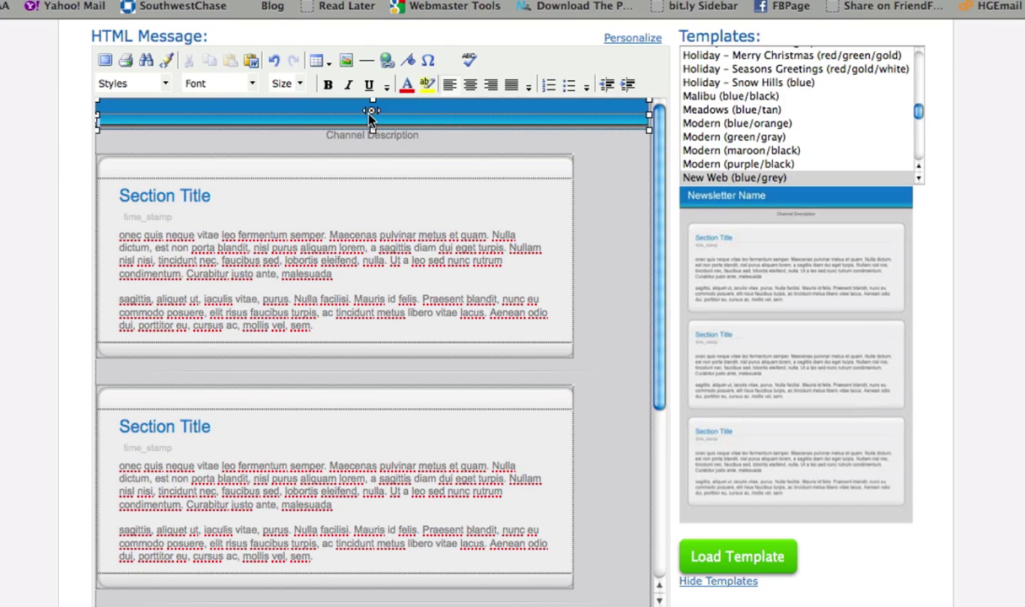
key(Delete)
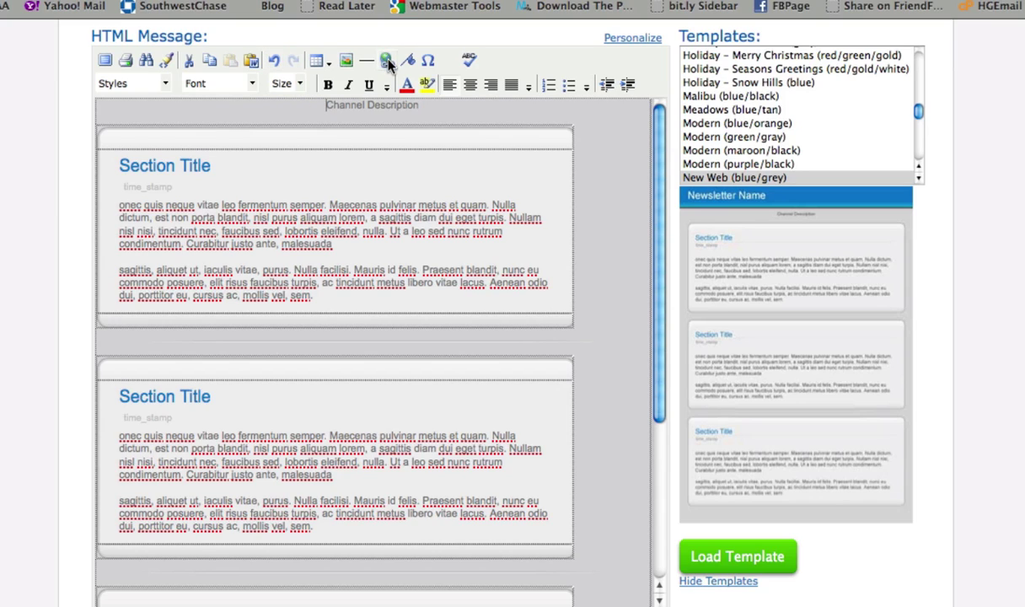
Step: Insert the header image blog-header-optimized.jpg using the URL copied from the HTML notes, and shrink it to roughly the message width
click(346, 62)
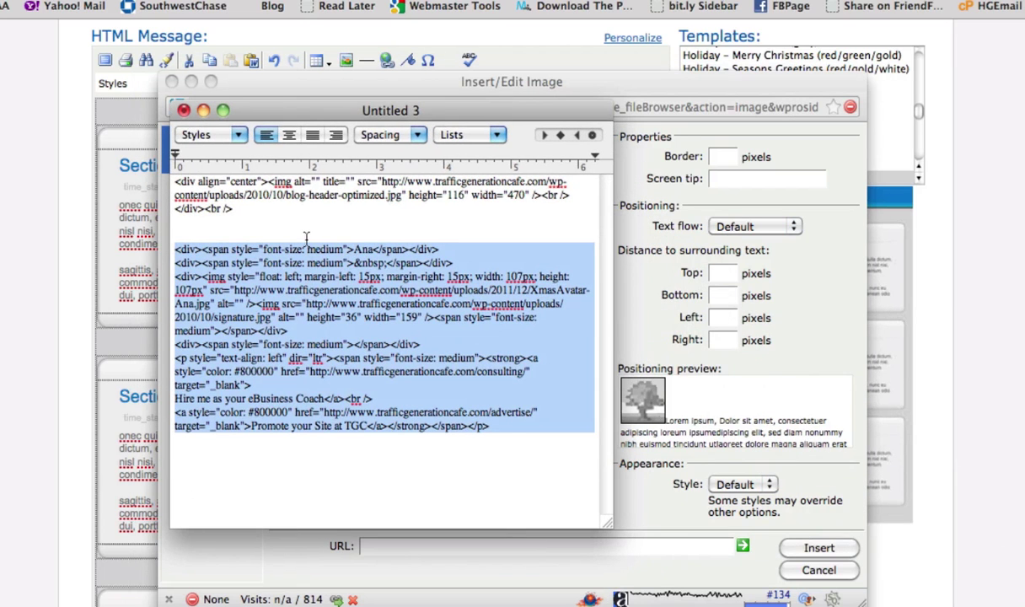
click(332, 216)
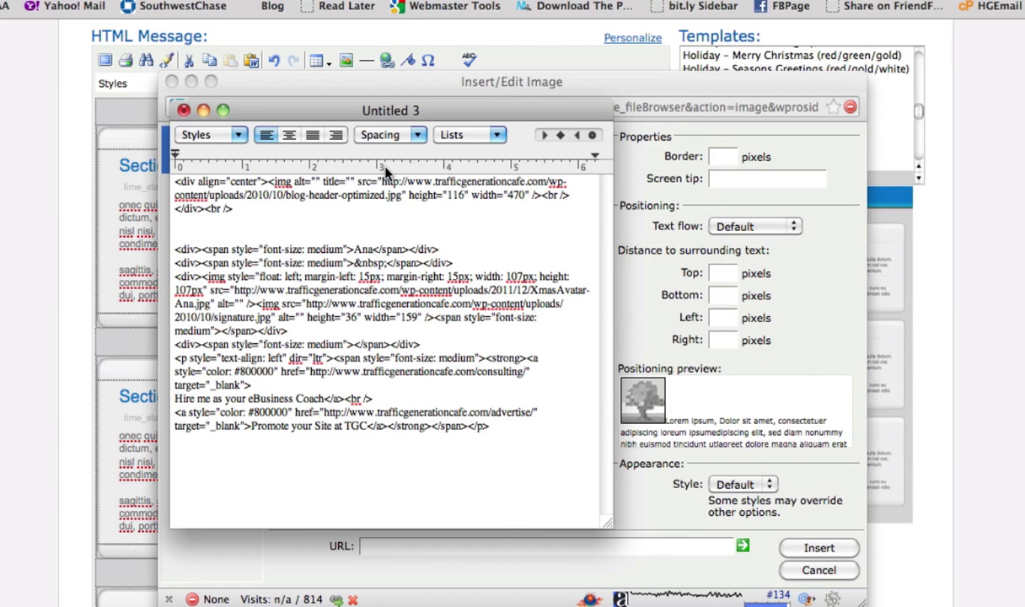
drag(381, 182, 402, 196)
key(super+c)
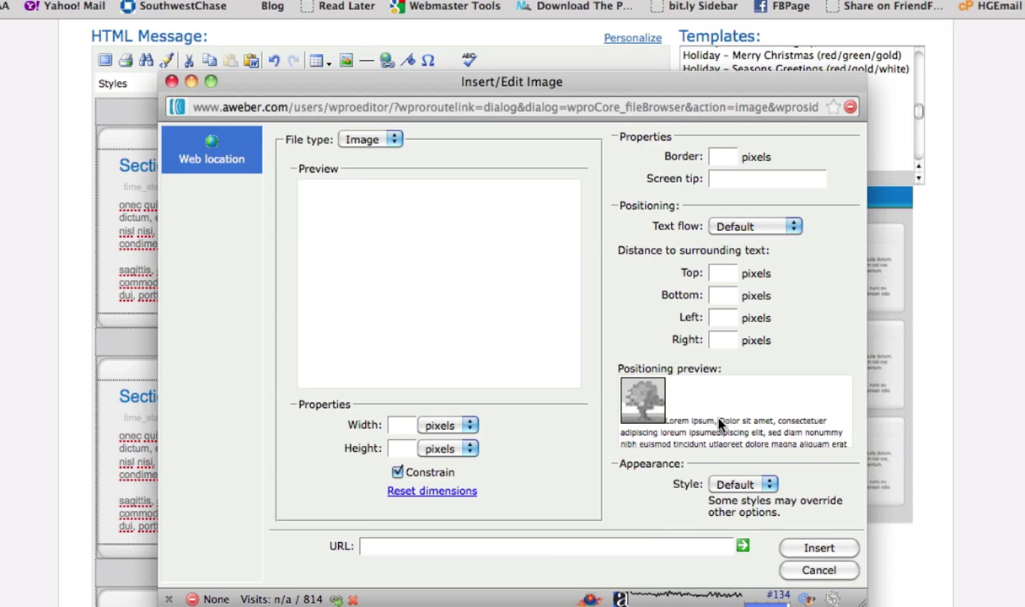
click(687, 397)
click(554, 546)
key(super+v)
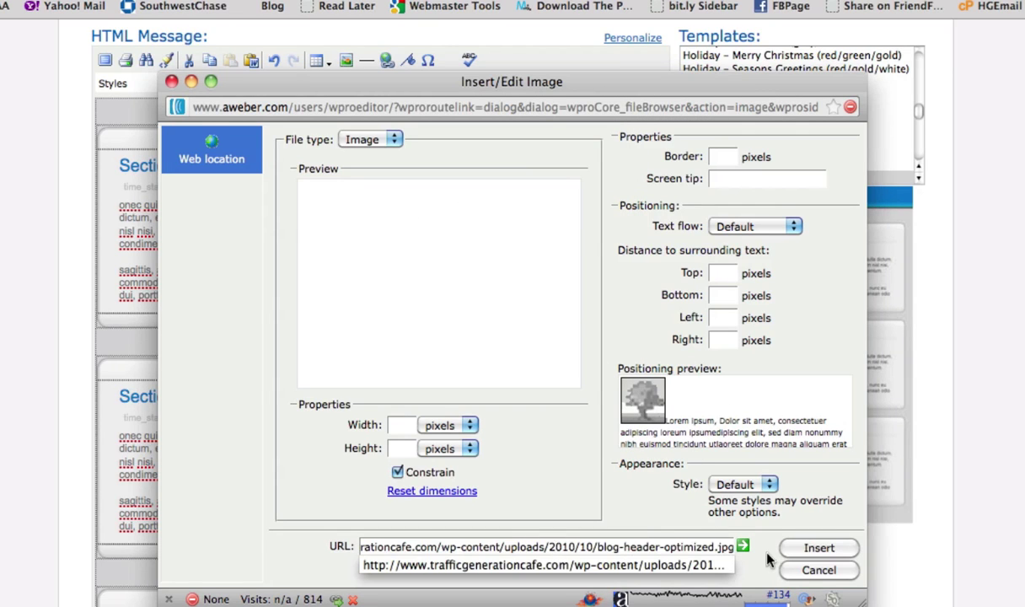
click(818, 548)
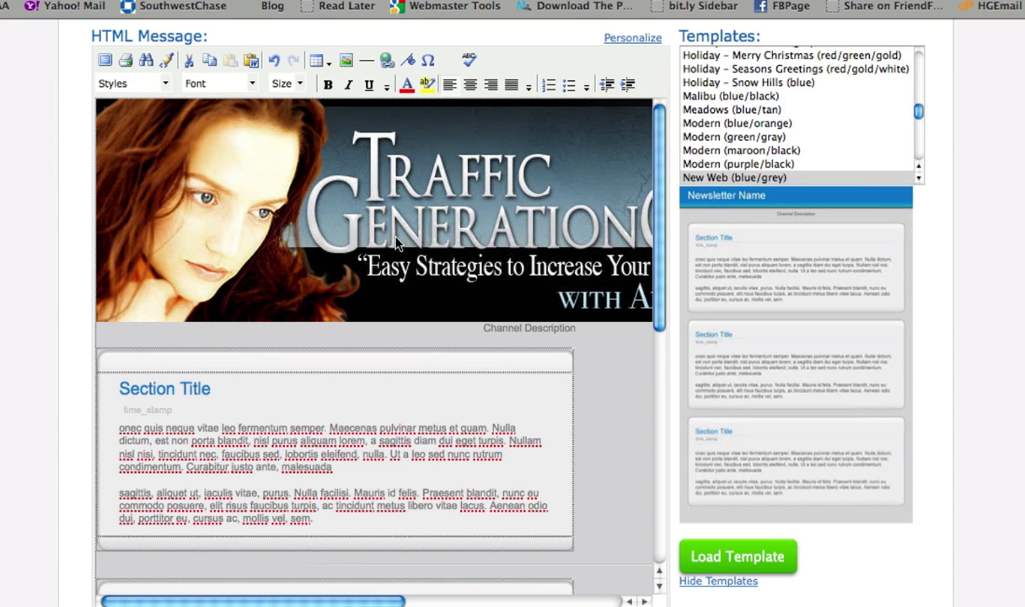
click(376, 226)
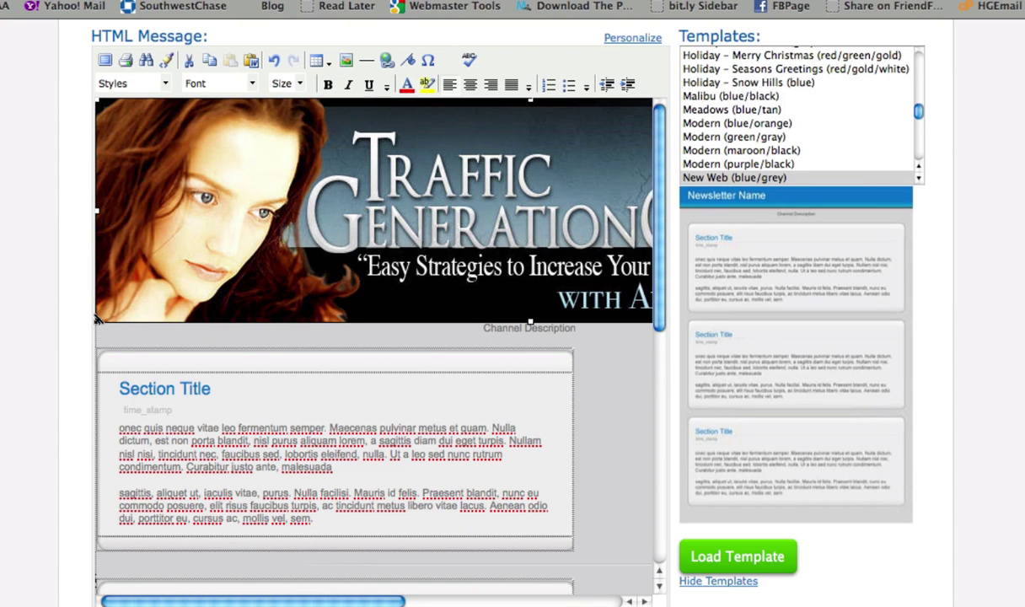
drag(97, 323, 457, 253)
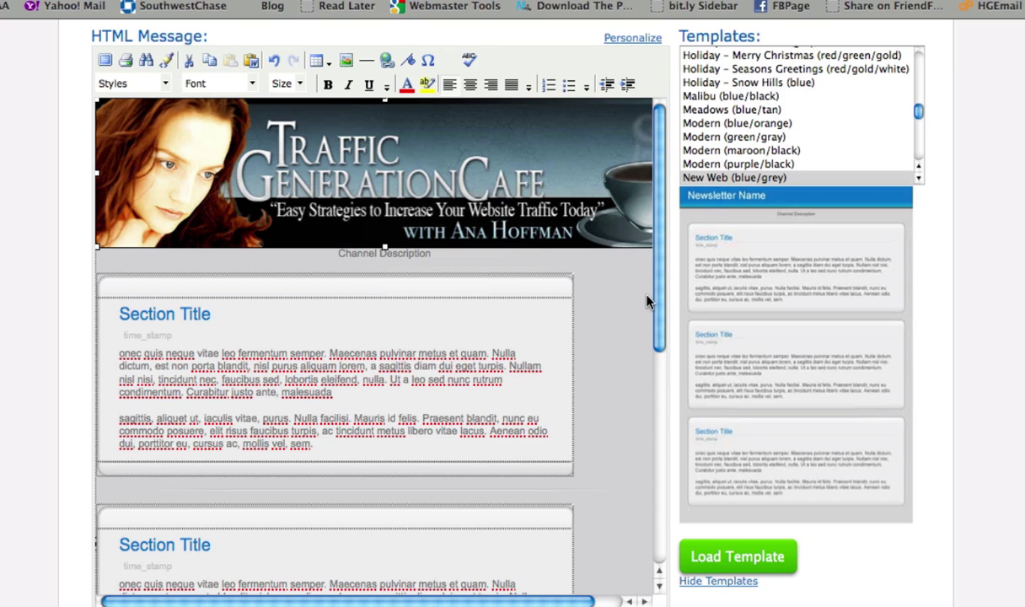
Step: Delete the two lower placeholder sections from the message template, keeping only the first Section Title block
scroll(647, 301, down, 5)
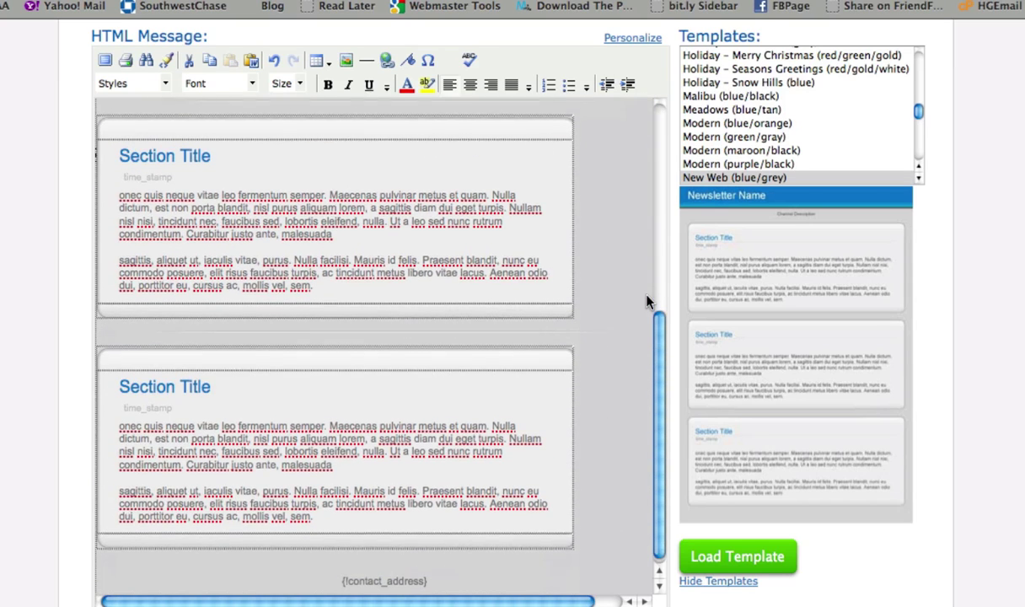
click(348, 444)
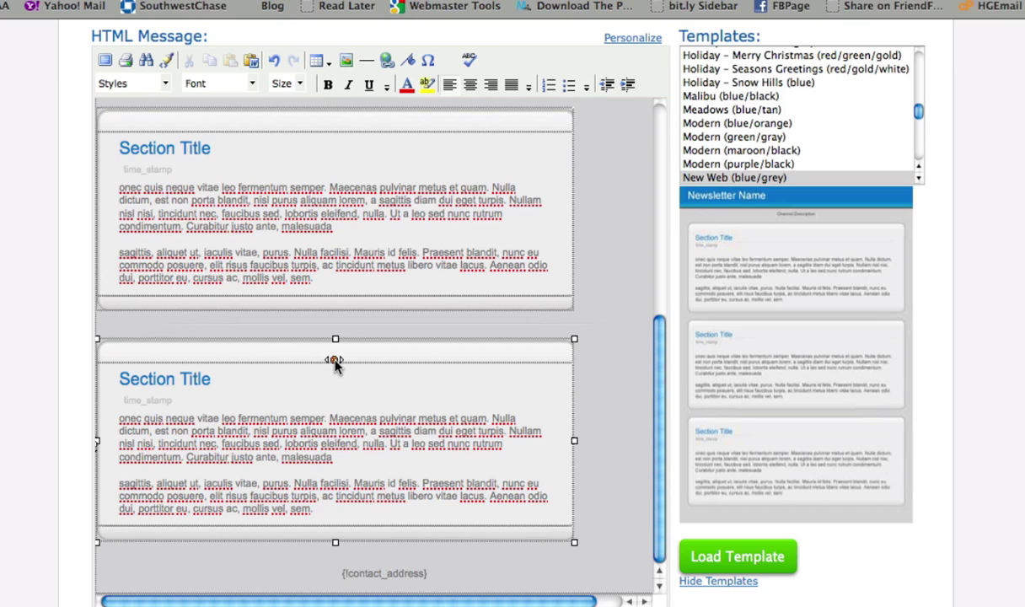
drag(334, 362, 334, 365)
click(300, 432)
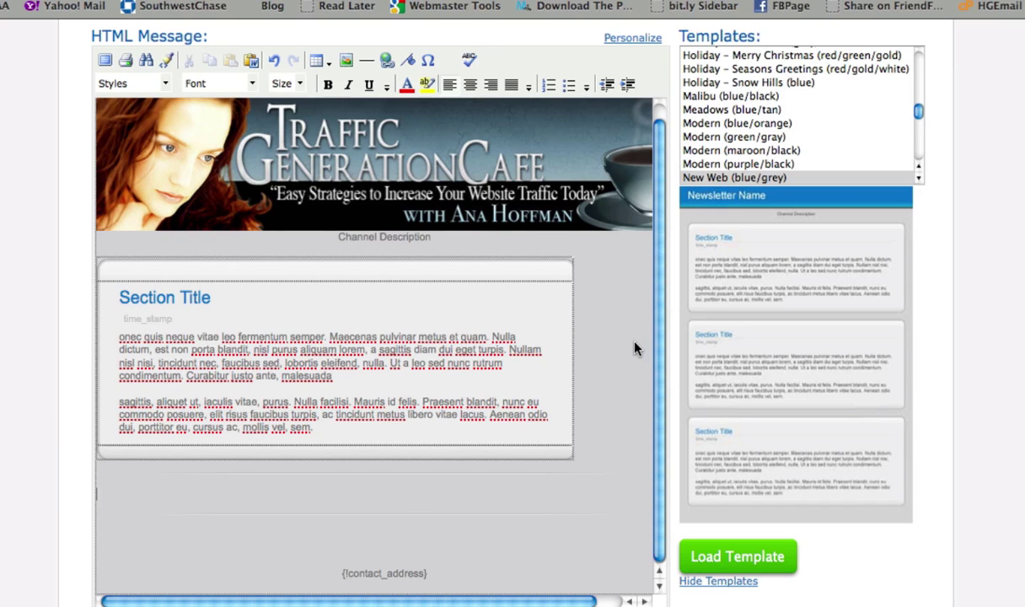
scroll(634, 349, down, 1)
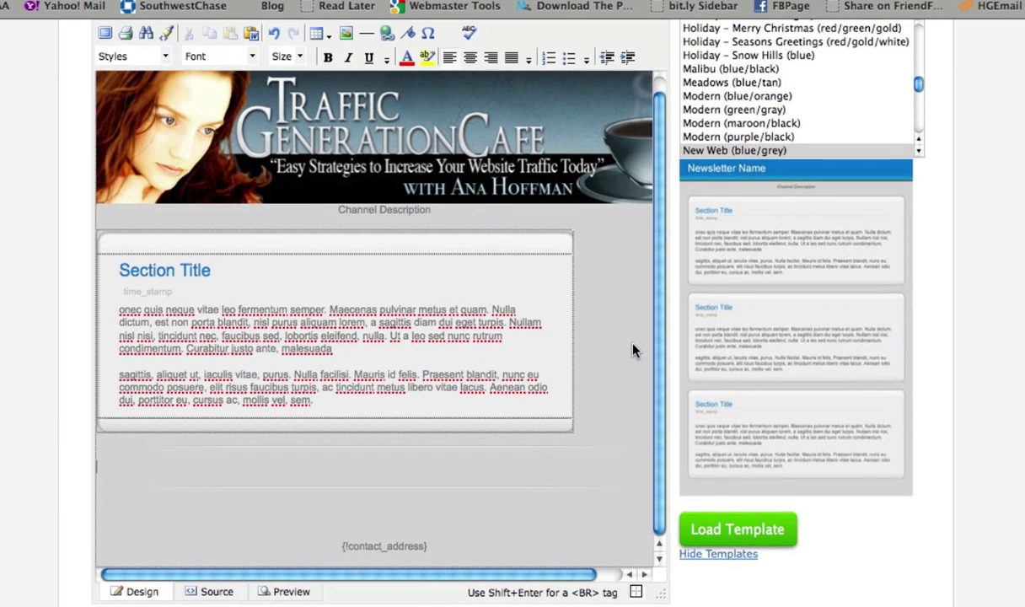
scroll(634, 350, up, 3)
scroll(634, 349, down, 1)
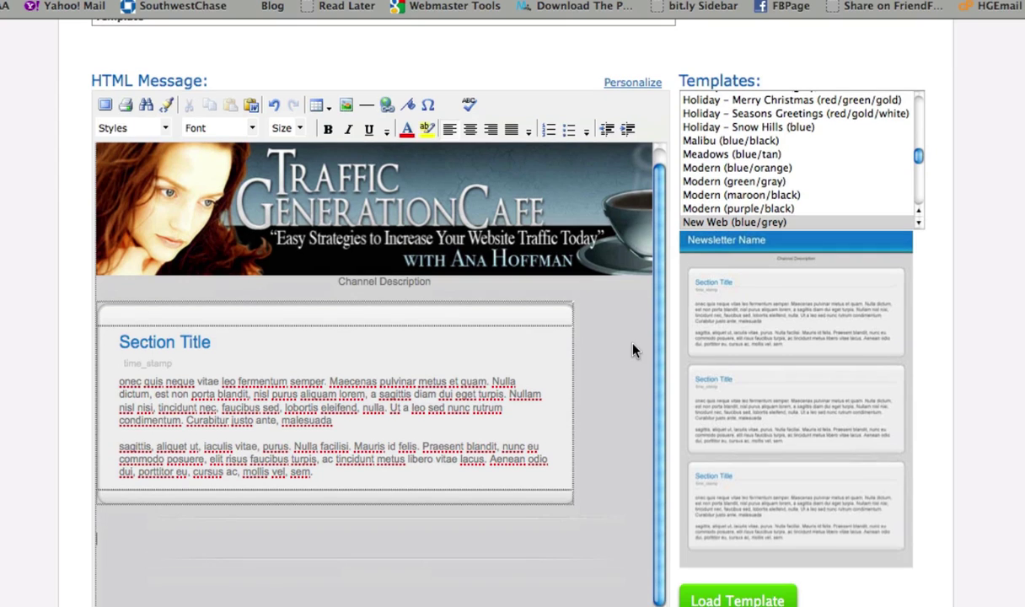
Step: Format both placeholder body paragraphs under Section Title in Georgia, size 3
click(120, 385)
shift+click(354, 462)
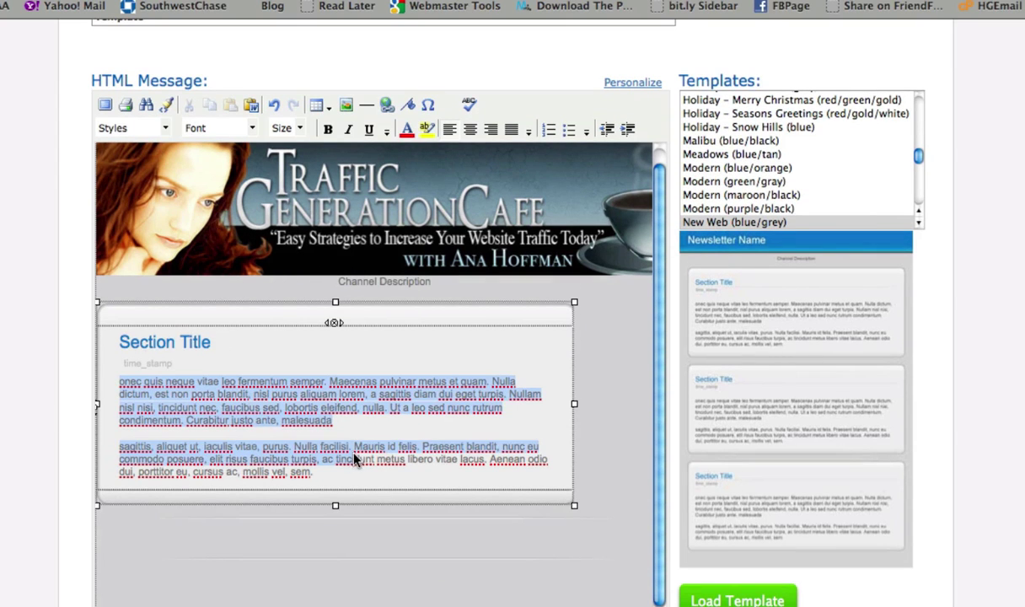
shift+click(353, 472)
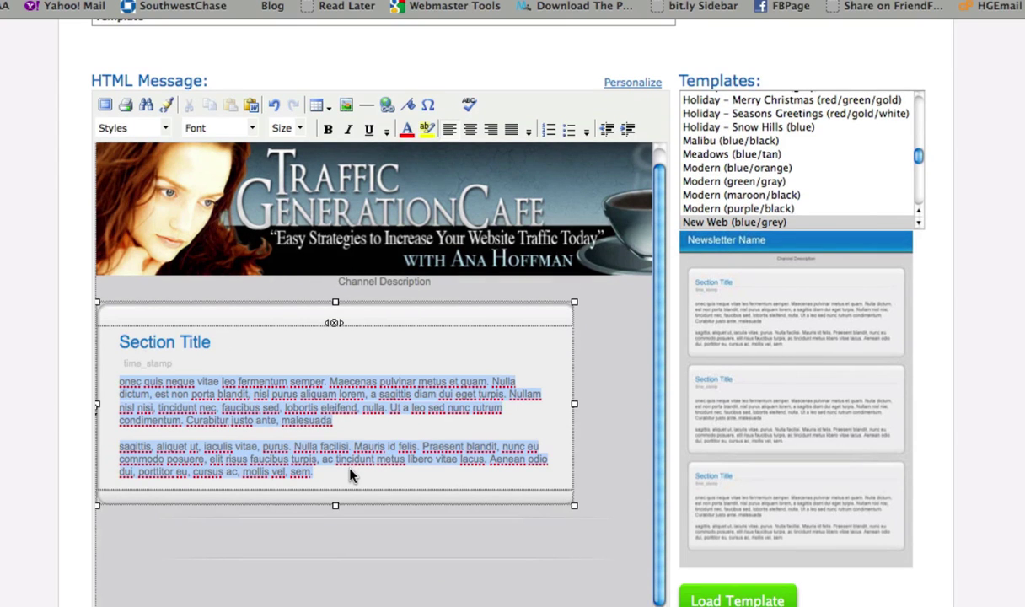
click(251, 129)
click(218, 220)
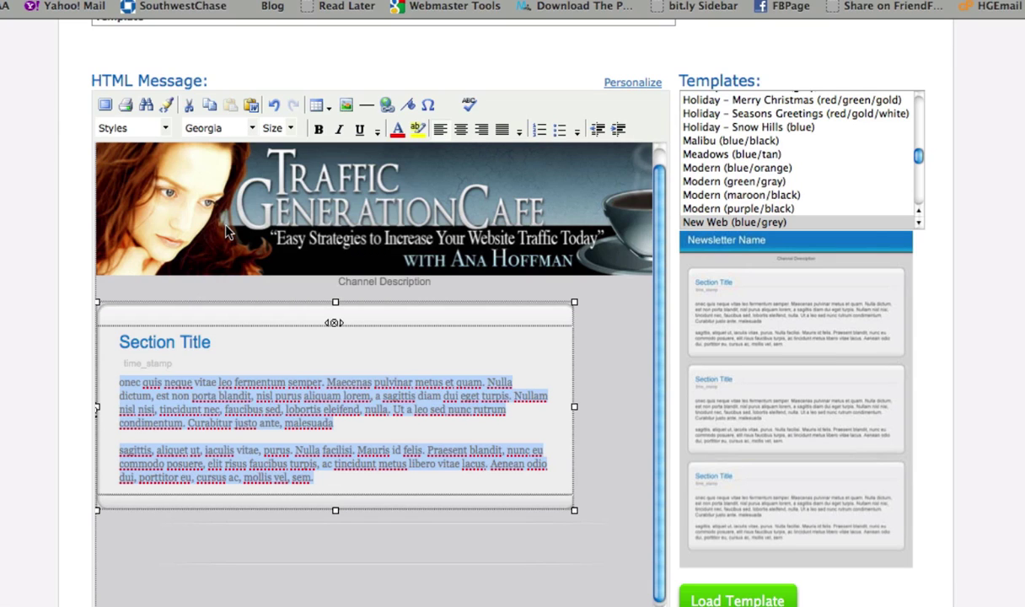
click(288, 129)
click(273, 218)
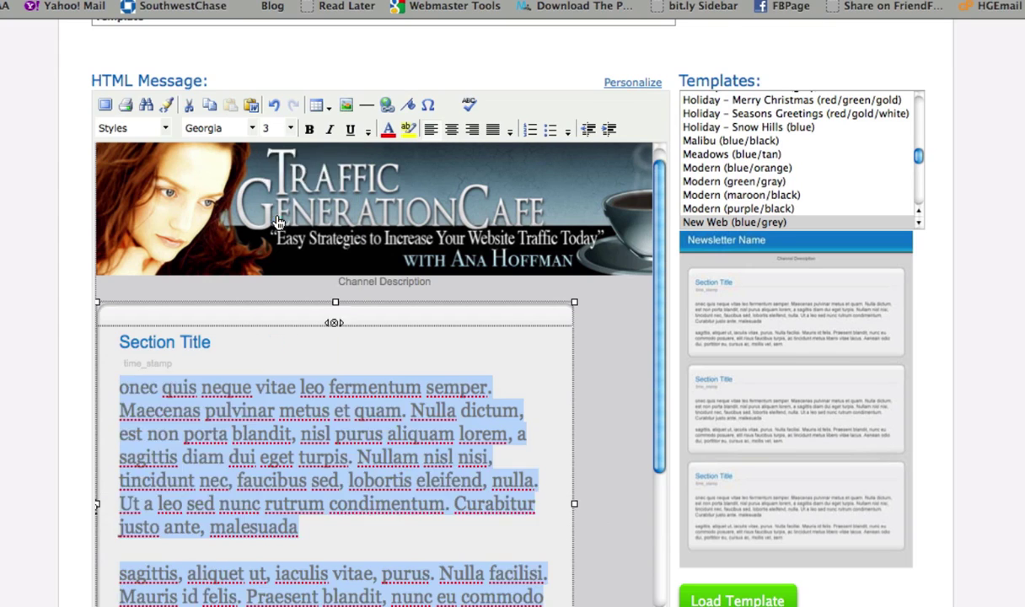
scroll(277, 221, down, 2)
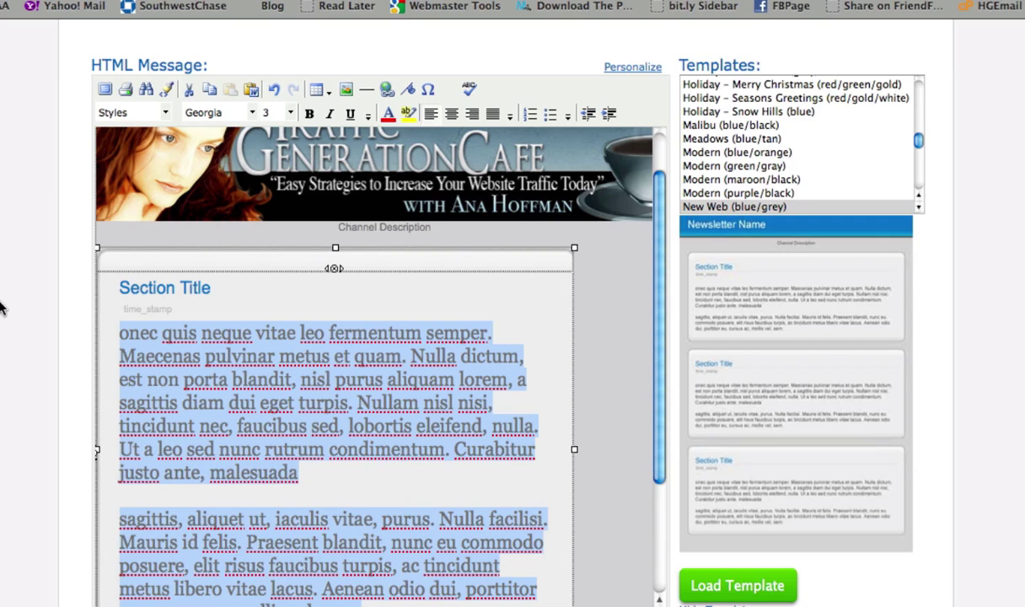
scroll(0, 308, up, 3)
click(342, 271)
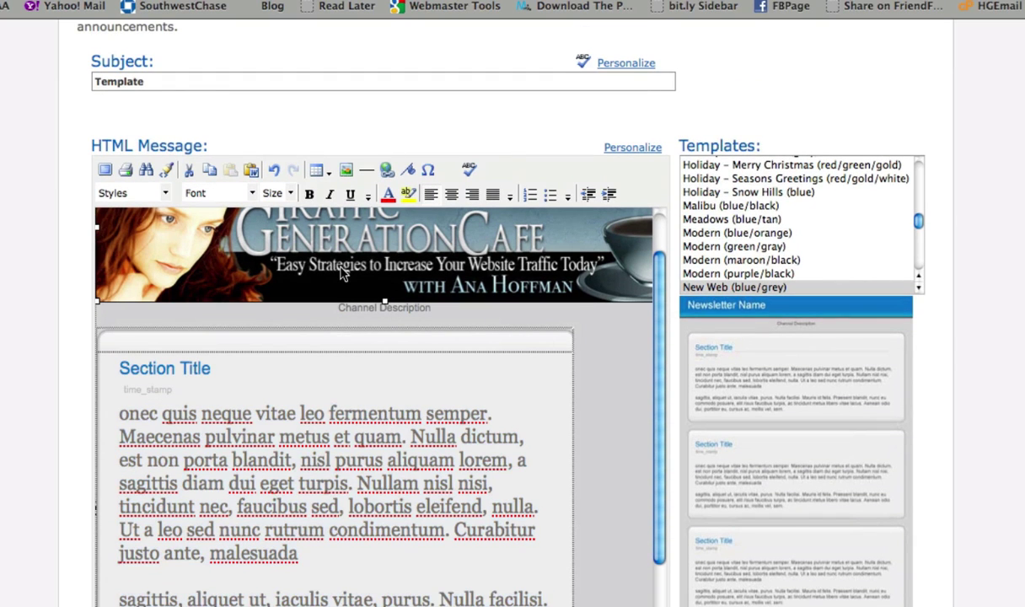
Step: Replace the Section Title heading with "Please share the love:" and italicize it
scroll(5, 402, down, 5)
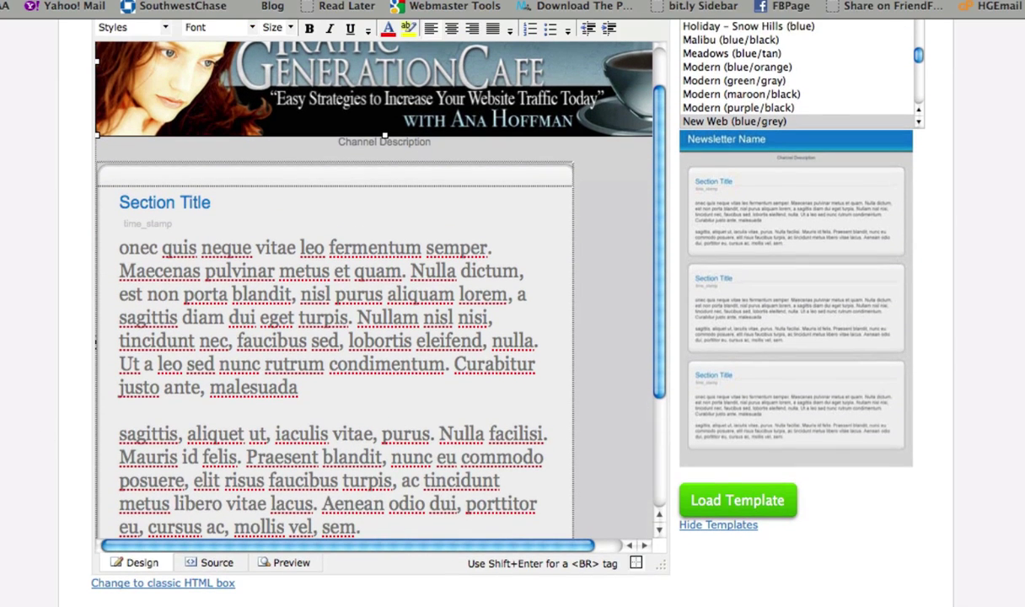
scroll(160, 202, down, 1)
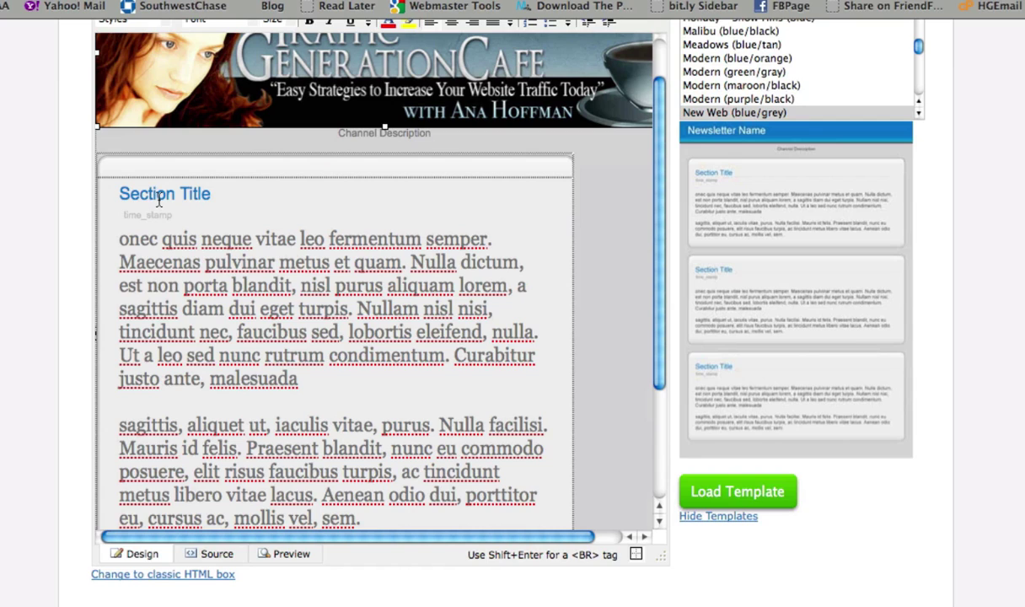
triple_click(158, 198)
text(P)
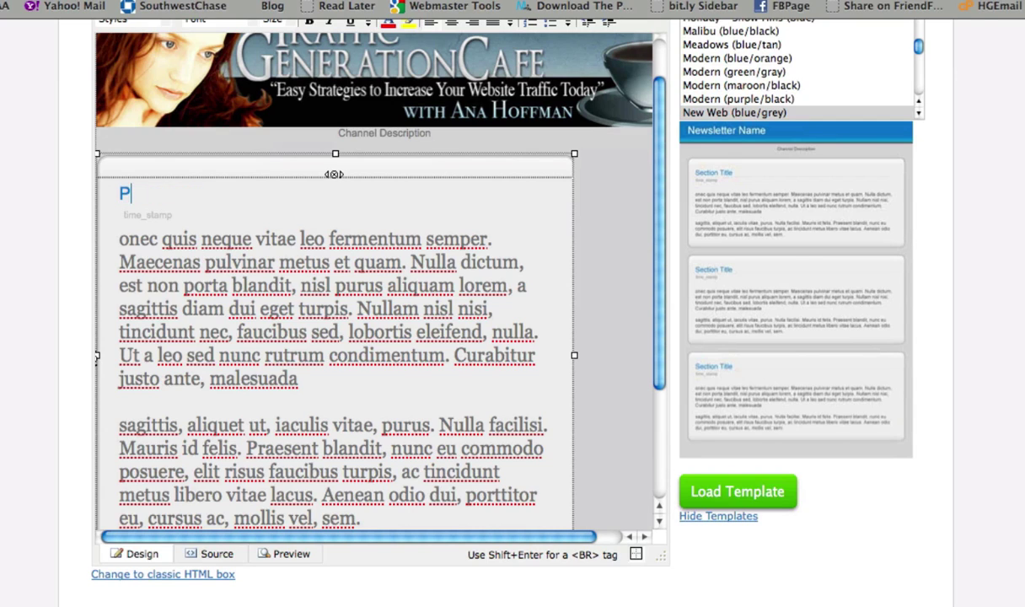
text(lease share the love:)
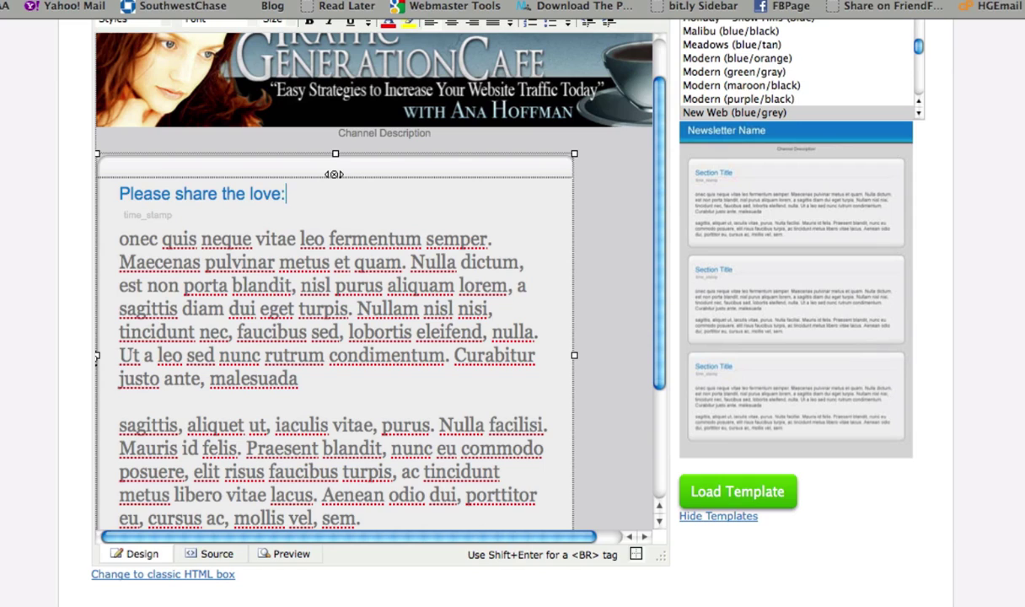
triple_click(220, 199)
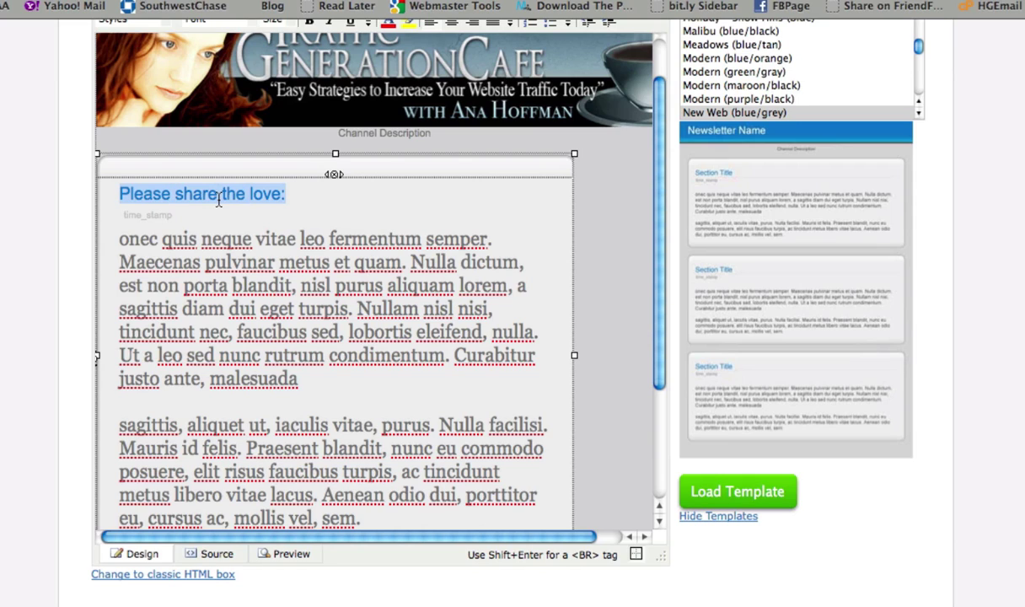
key(ctrl+i)
click(367, 206)
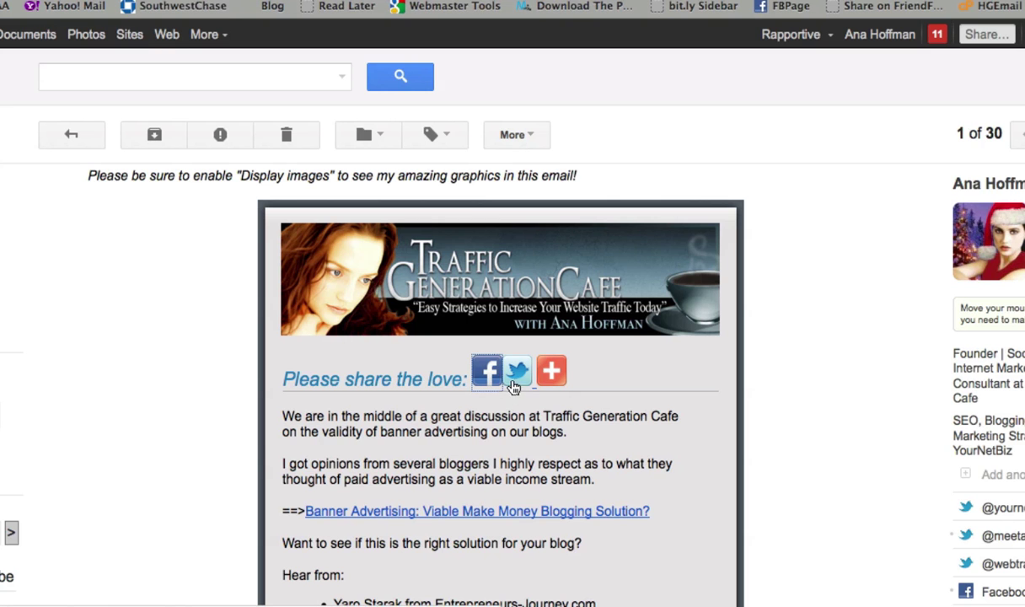
Step: Examine the share icons beside the heading and the article link in the sample Gmail newsletter, and return to the message template's heading
scroll(810, 268, down, 2)
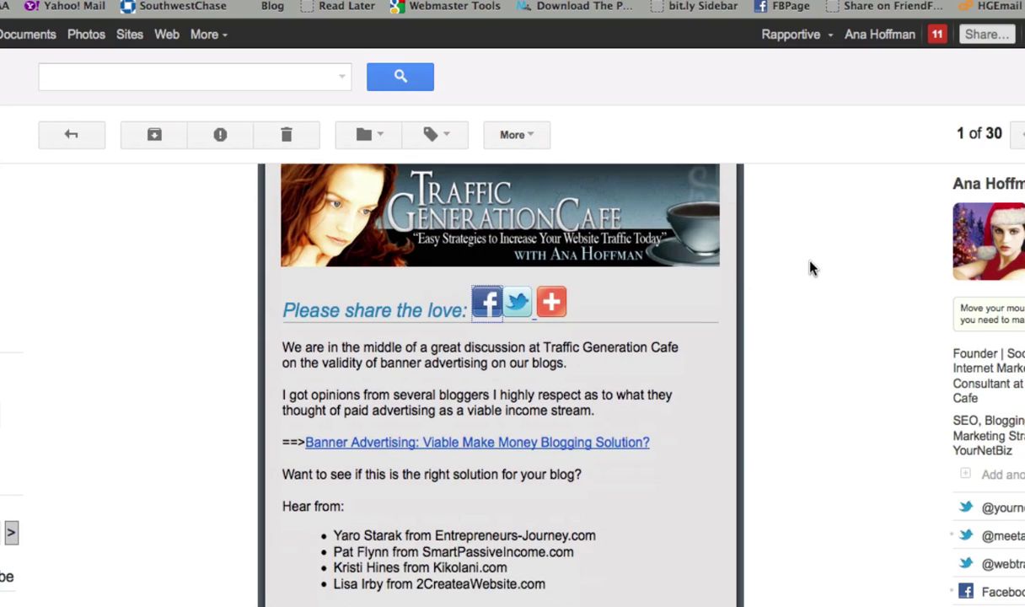
scroll(810, 268, up, 1)
scroll(810, 268, down, 2)
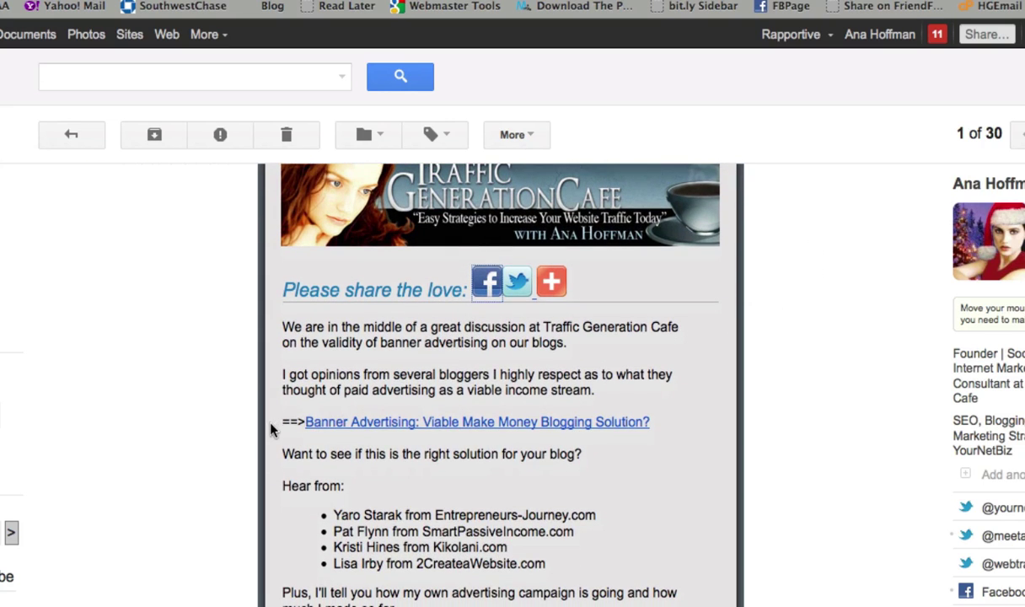
drag(283, 428, 658, 434)
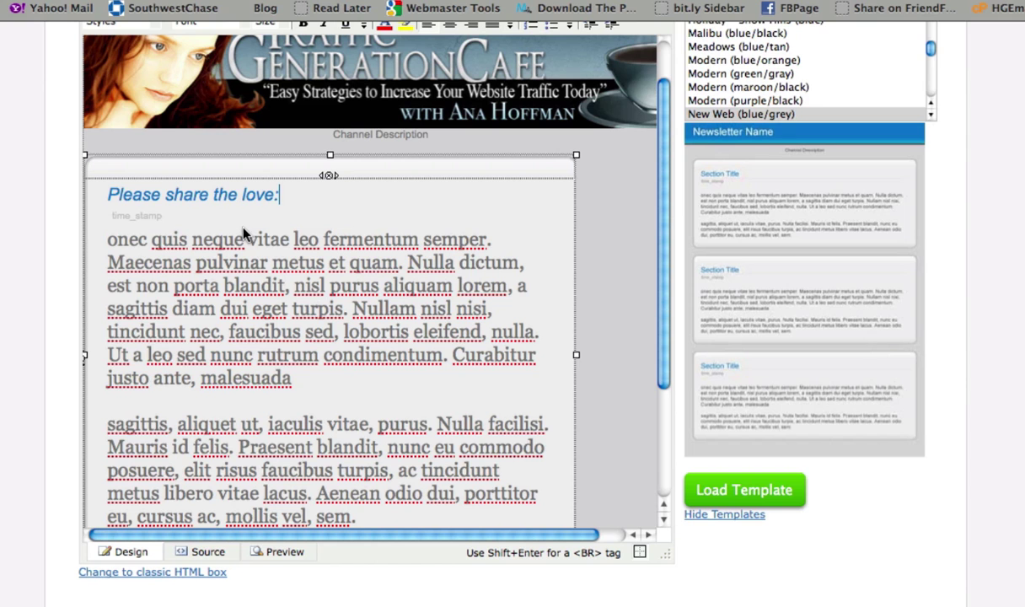
triple_click(204, 201)
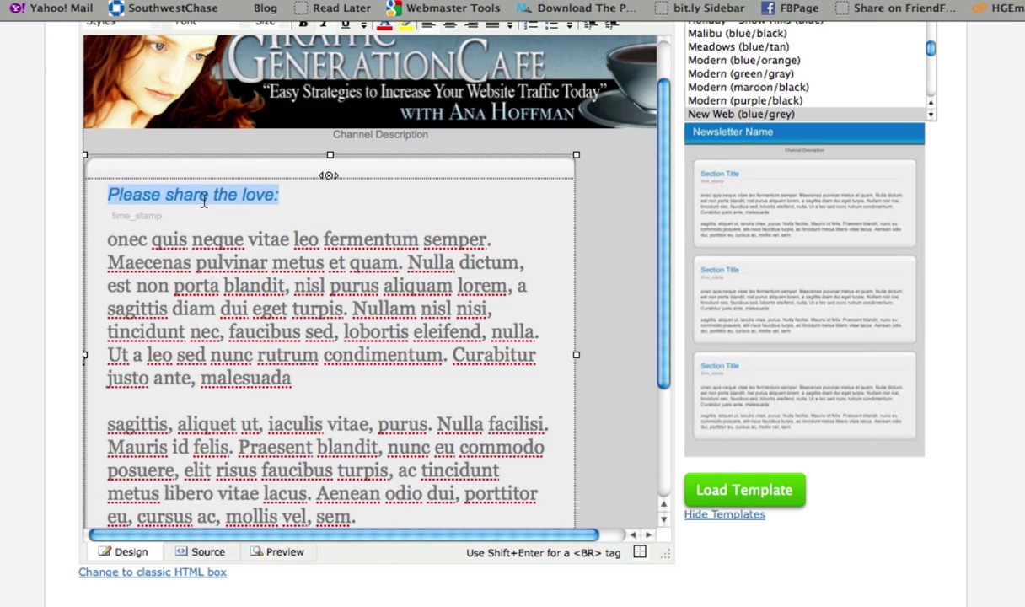
click(307, 198)
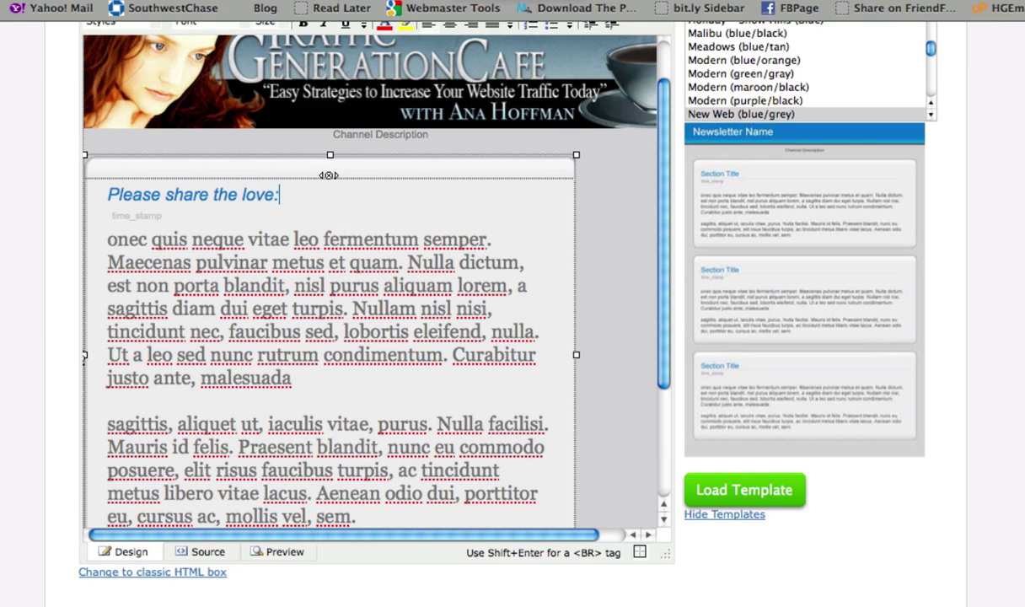
Step: Switch to the AddThis sharing tools page and choose Email Newsletter as the type to get the buttons for
key(ctrl+Tab)
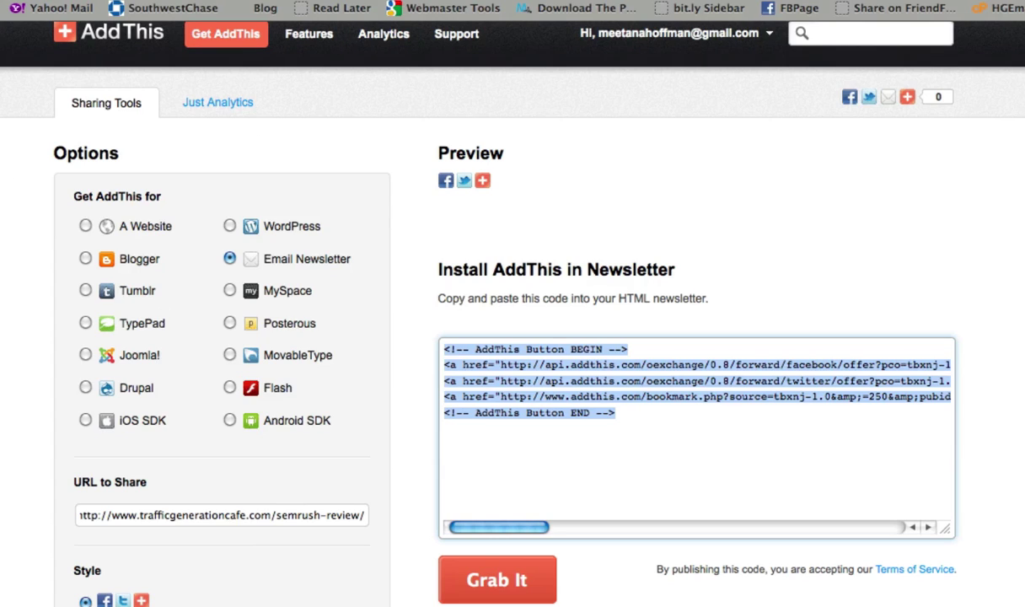
scroll(512, 338, down, 3)
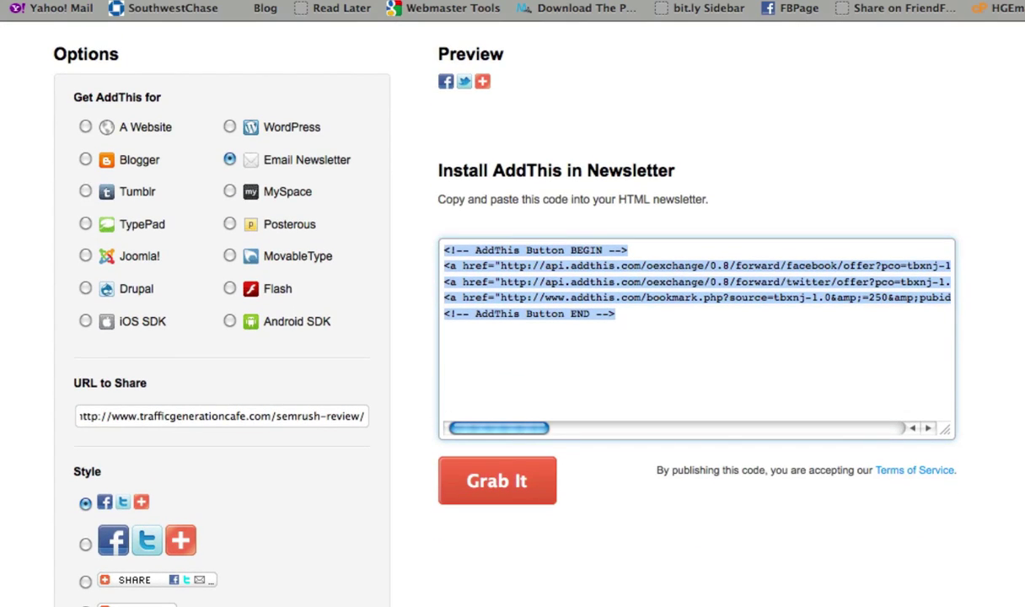
click(295, 169)
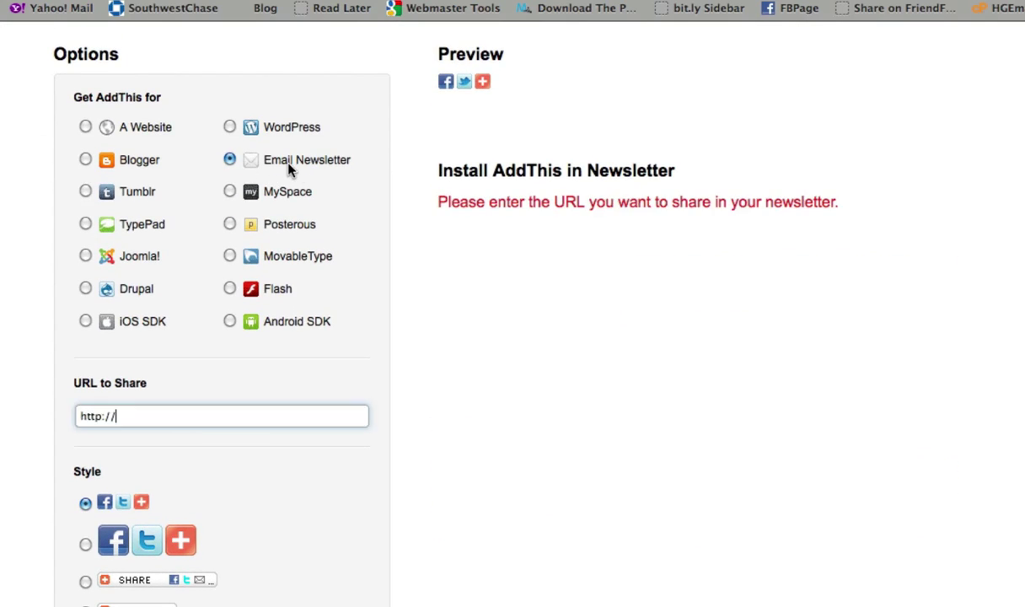
double_click(288, 169)
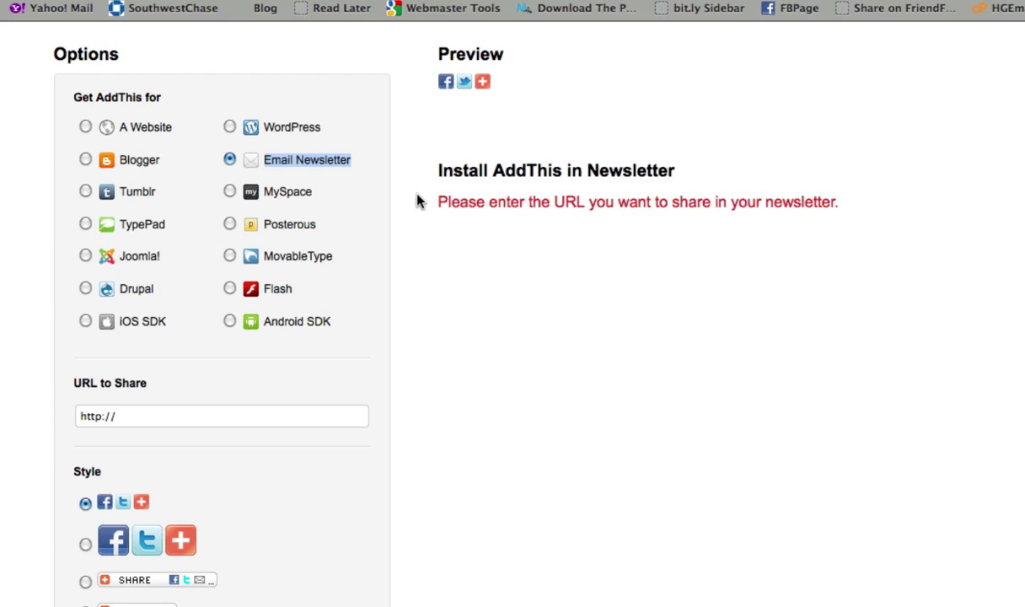
click(185, 418)
text(w.)
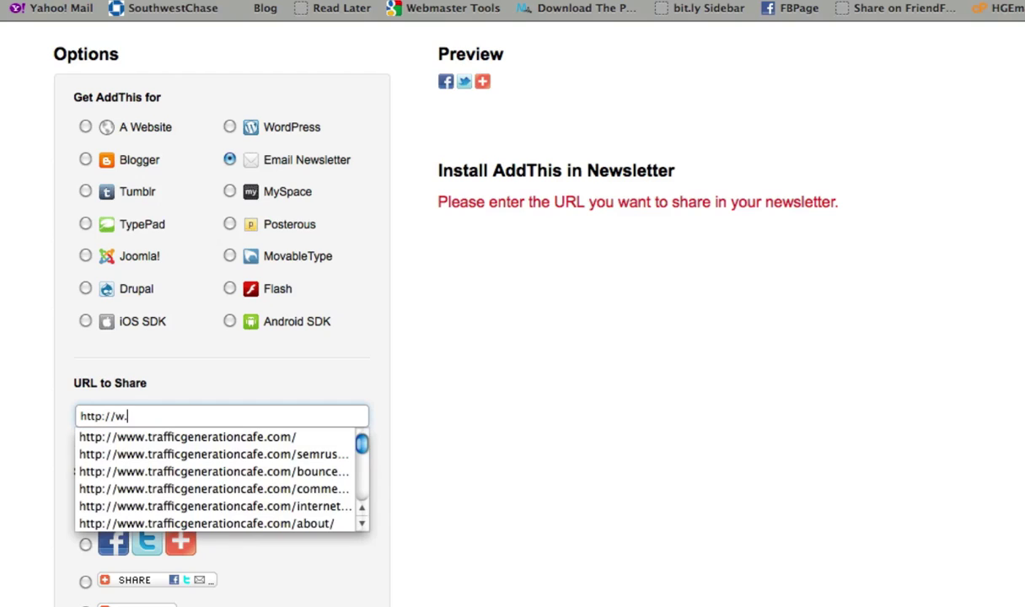
key(Escape)
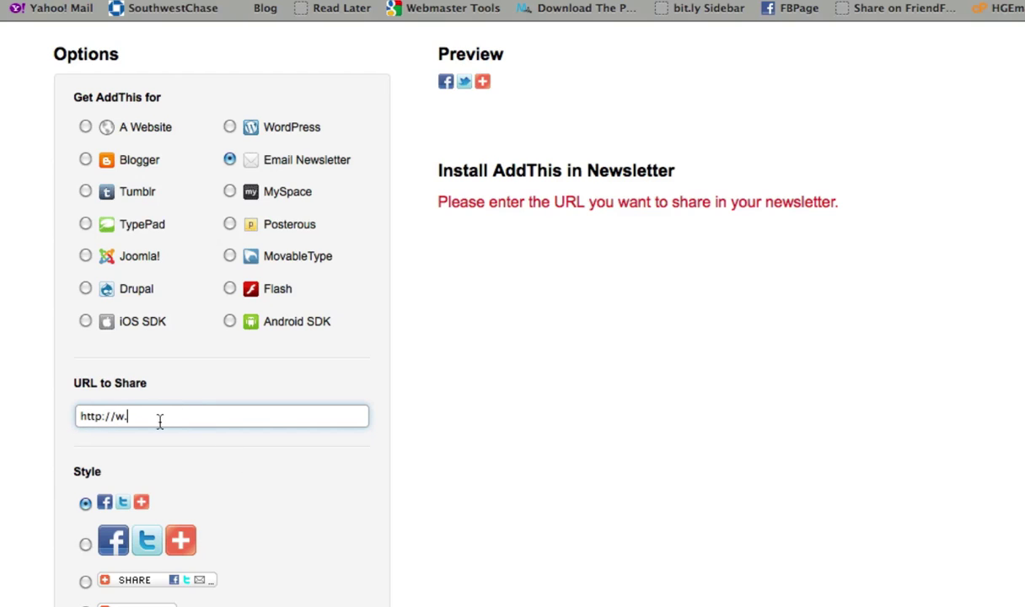
key(BackSpace)
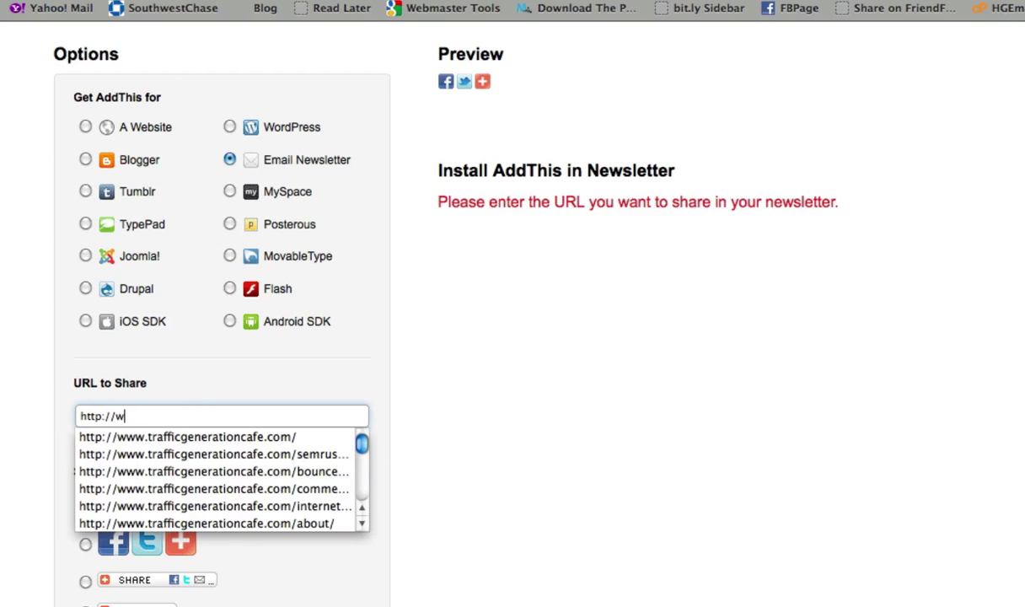
click(185, 455)
scroll(238, 462, down, 5)
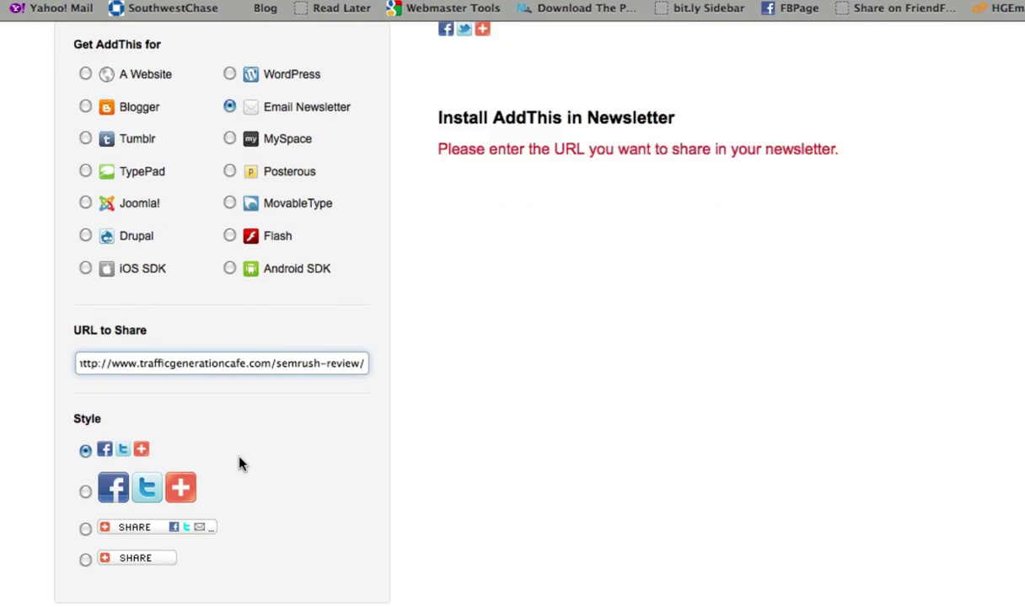
click(86, 347)
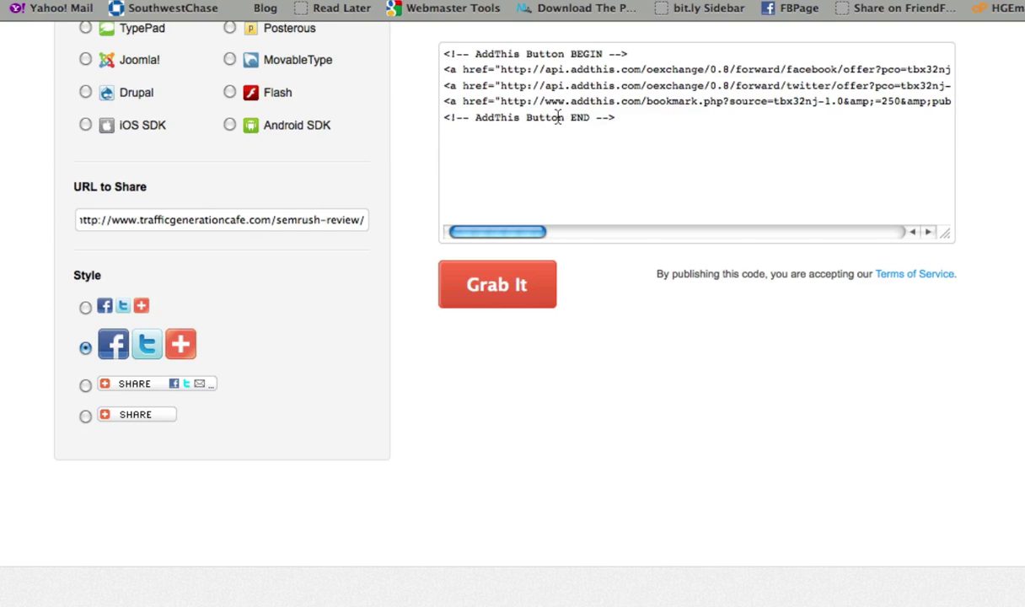
click(557, 117)
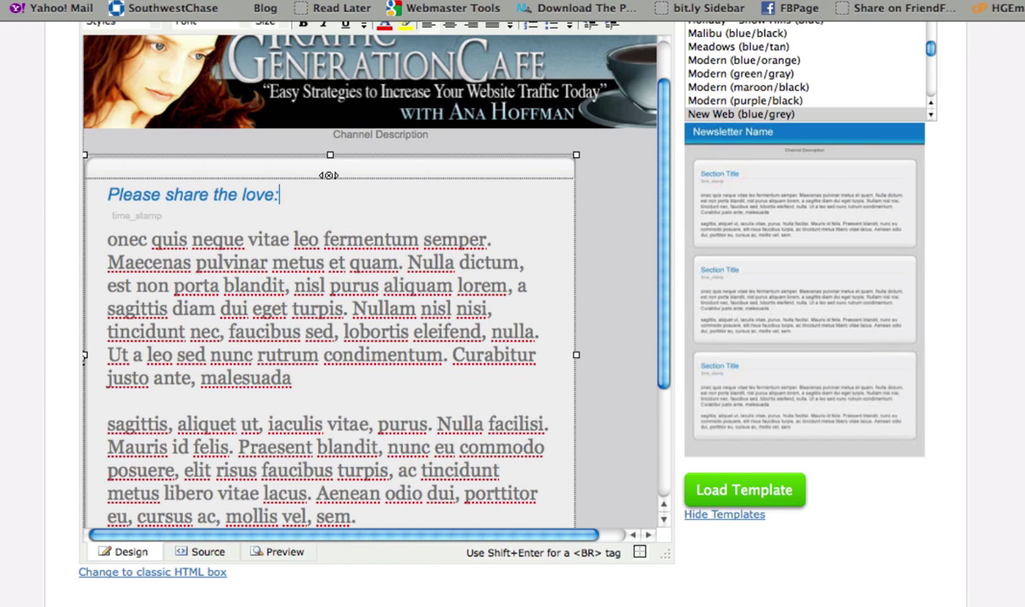
Step: Return to the AWeber message and change its graphic editor to the classic HTML box
scroll(276, 191, down, 2)
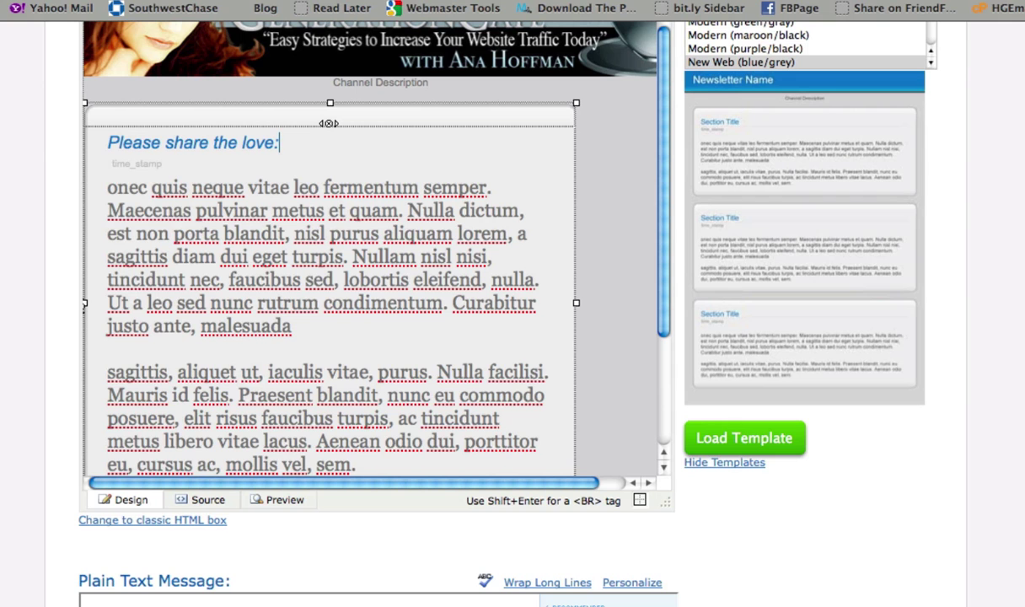
scroll(35, 145, up, 2)
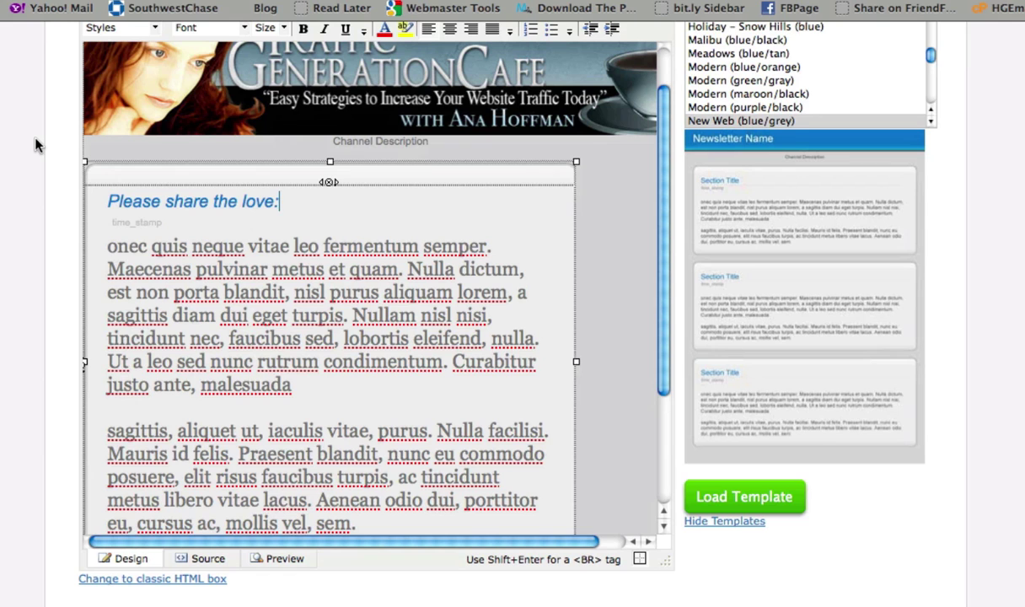
scroll(34, 145, down, 2)
scroll(35, 144, down, 1)
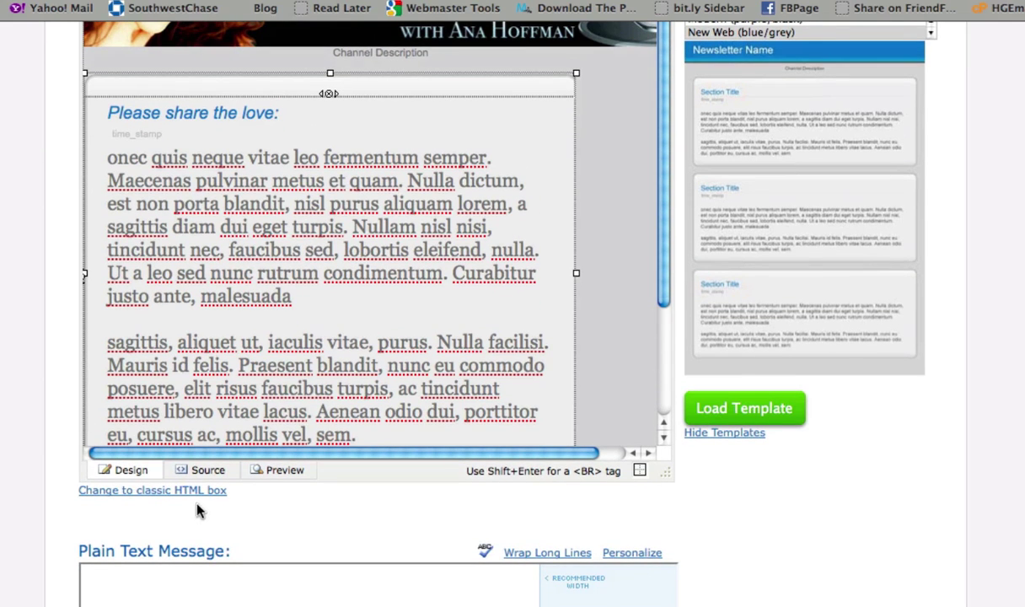
click(187, 490)
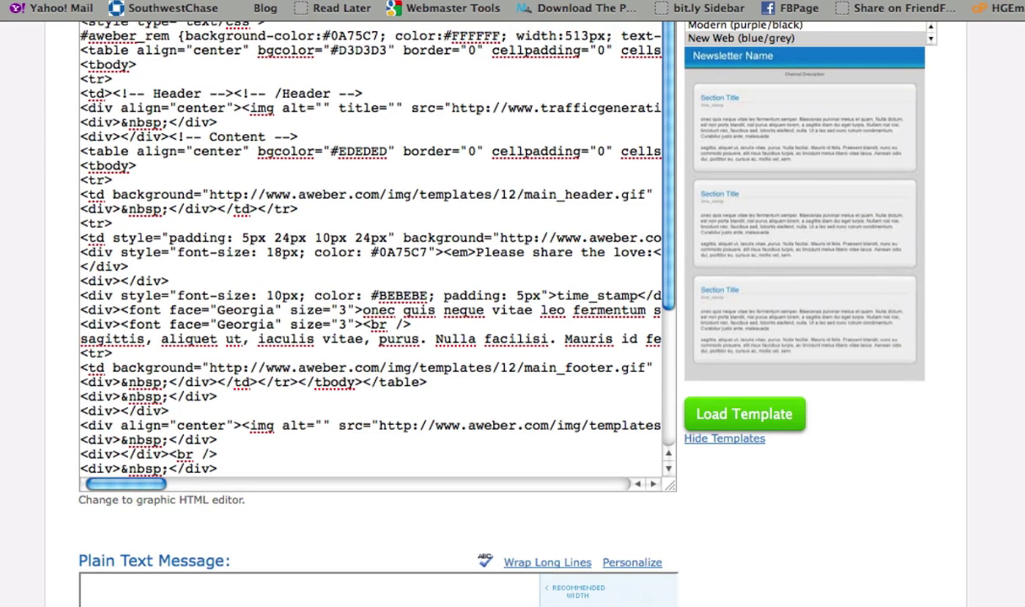
Step: Paste the copied AddThis button code directly after the closing </em> tag of "Please share the love:" in the HTML
scroll(208, 202, down, 1)
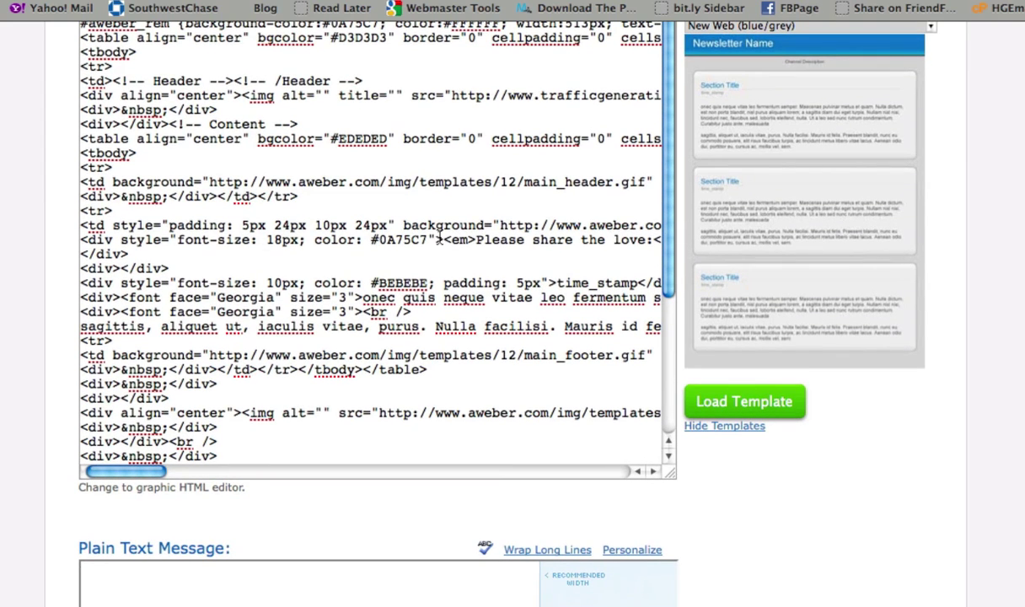
drag(476, 241, 531, 243)
click(552, 243)
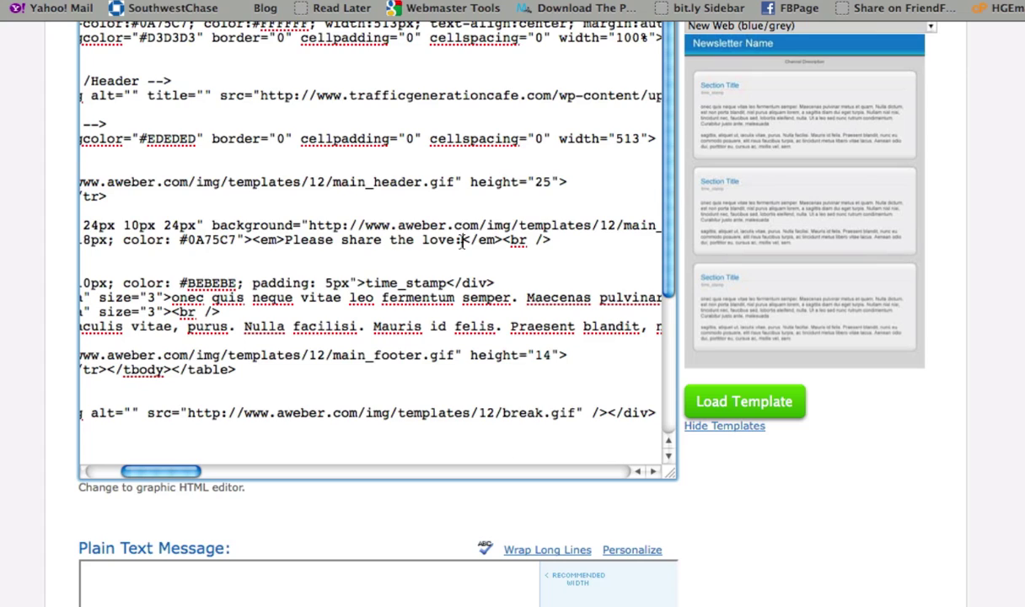
drag(463, 241, 504, 247)
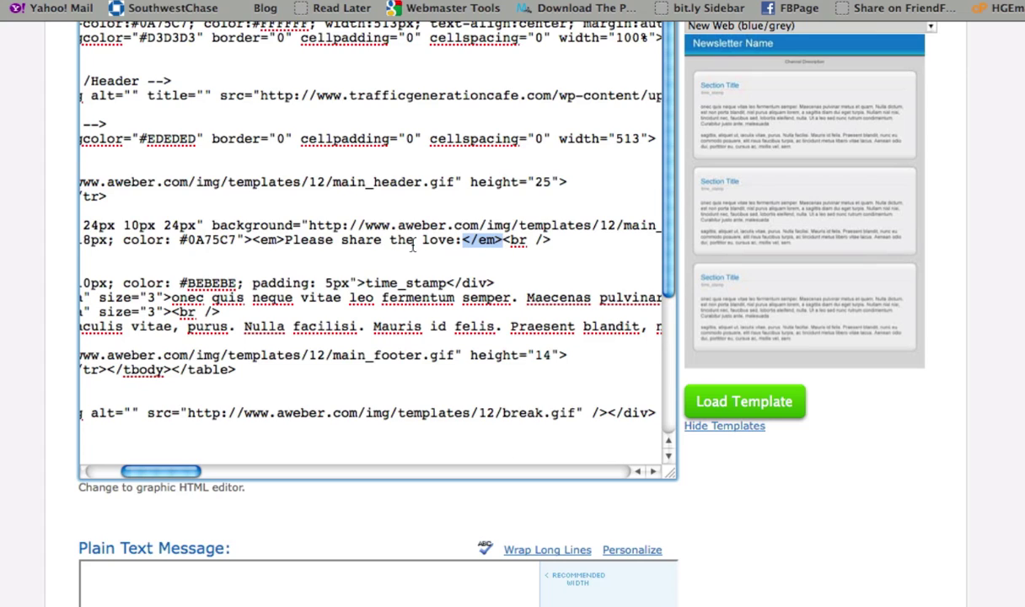
click(502, 243)
key(super+v)
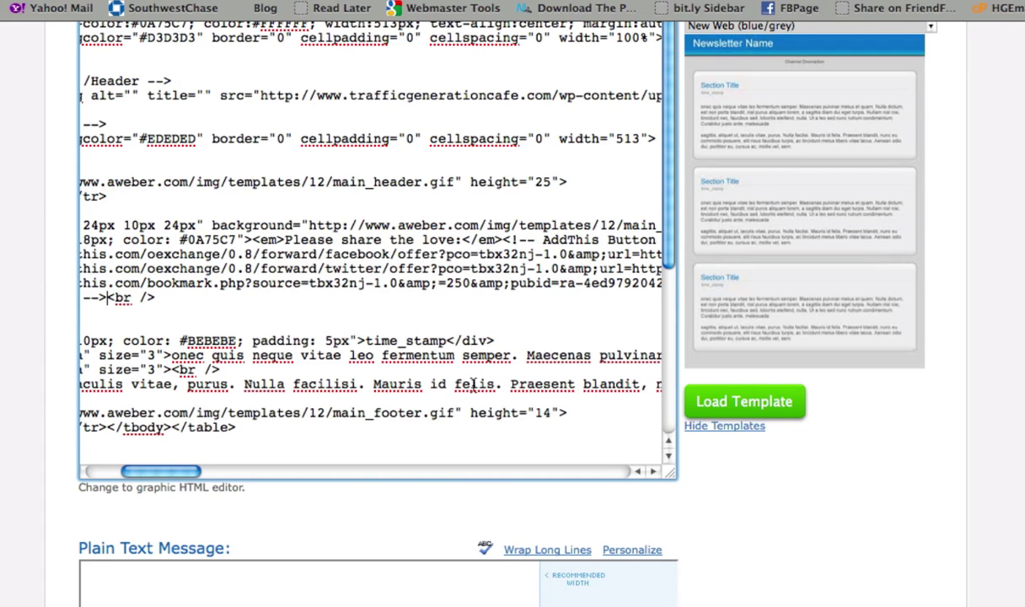
Step: Return the message to the graphic HTML editor and check the share buttons and the section layout
click(169, 488)
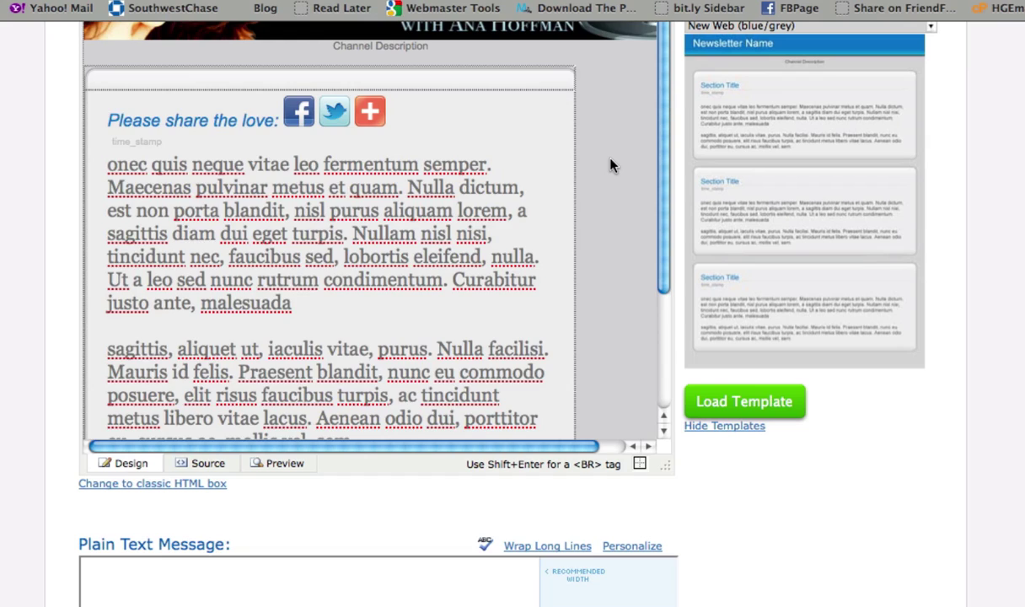
scroll(612, 166, down, 5)
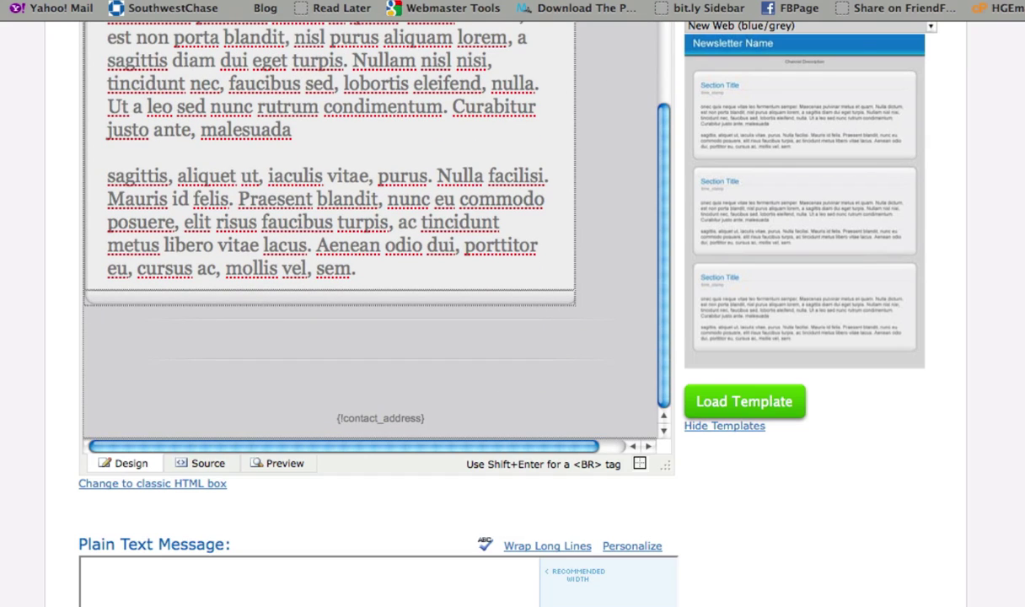
scroll(593, 186, up, 6)
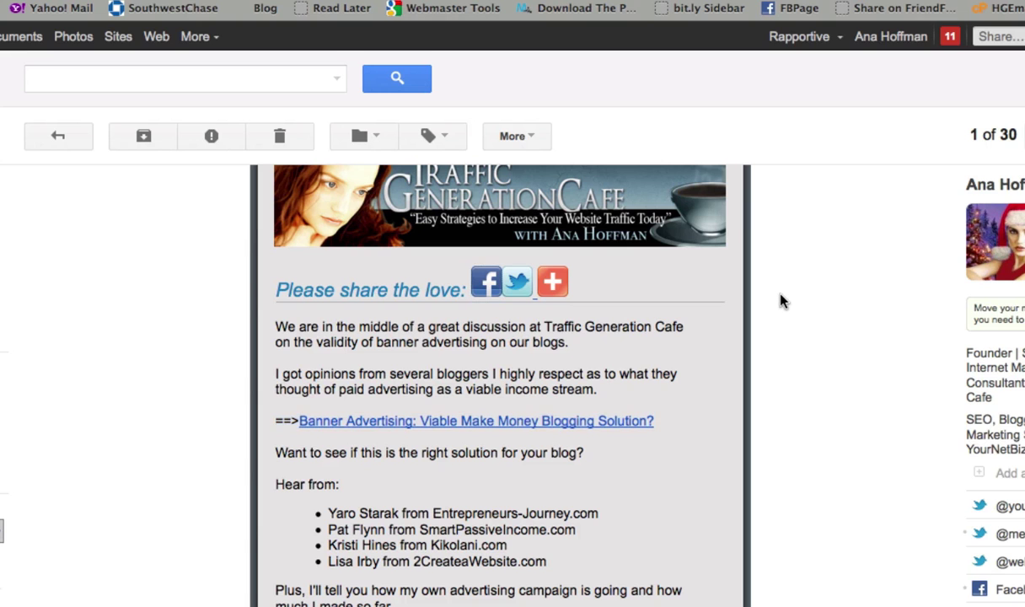
Step: Switch to the sample newsletter in Gmail and examine the sign-off, photo and signature links at its end
scroll(780, 304, down, 3)
scroll(781, 302, down, 9)
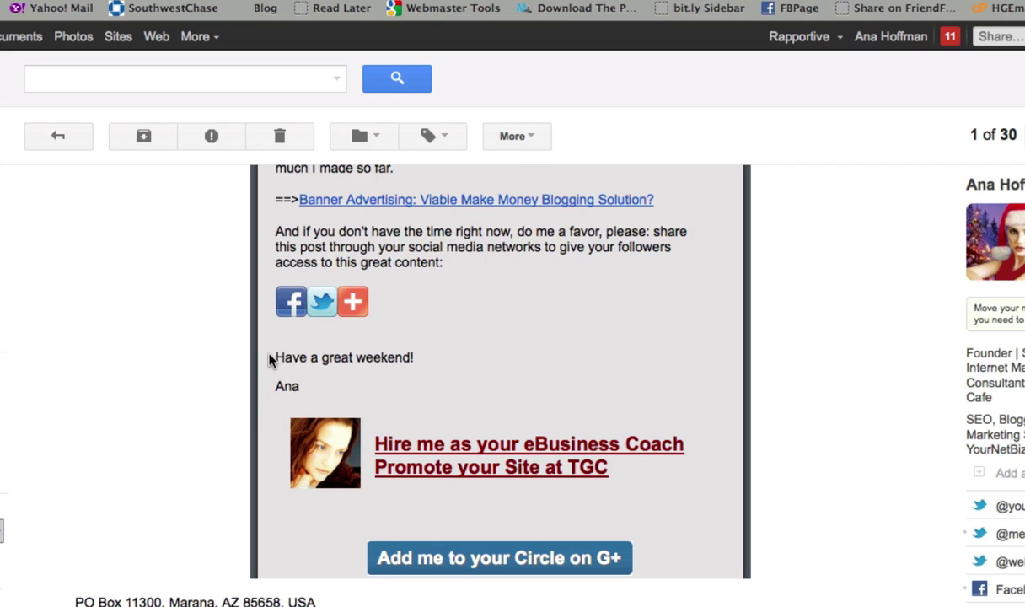
drag(270, 361, 616, 480)
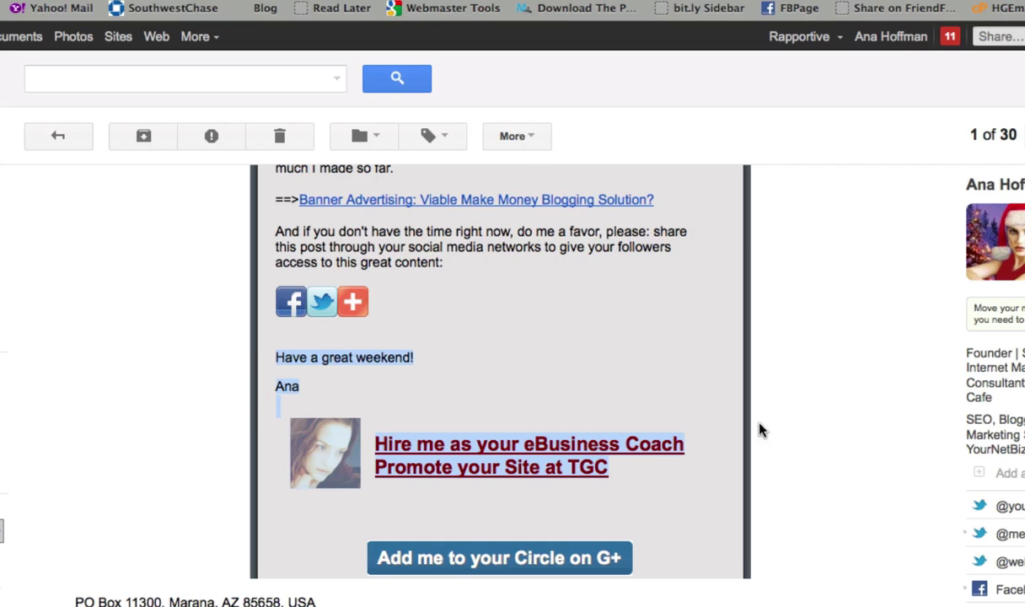
click(823, 408)
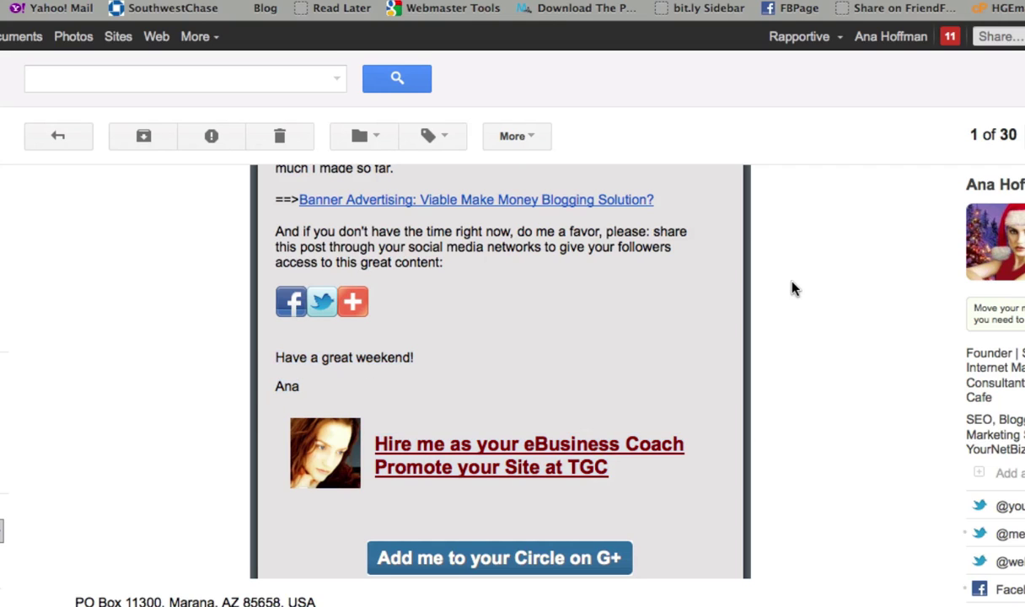
scroll(793, 296, down, 1)
scroll(792, 297, down, 1)
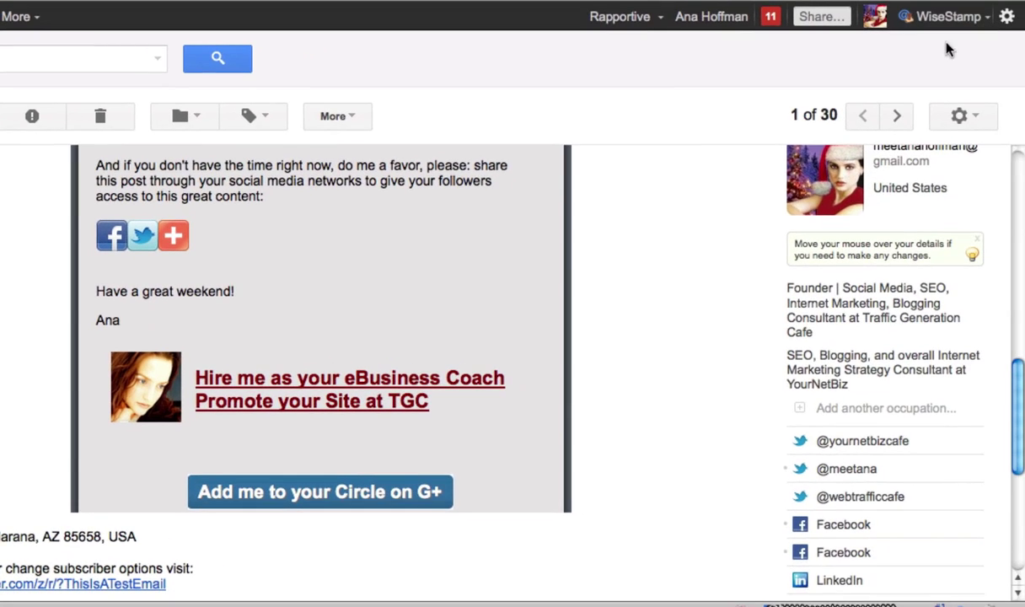
Step: Open the Personal signature in WiseStamp, select all of its HTML source code and cancel the source editor
click(988, 23)
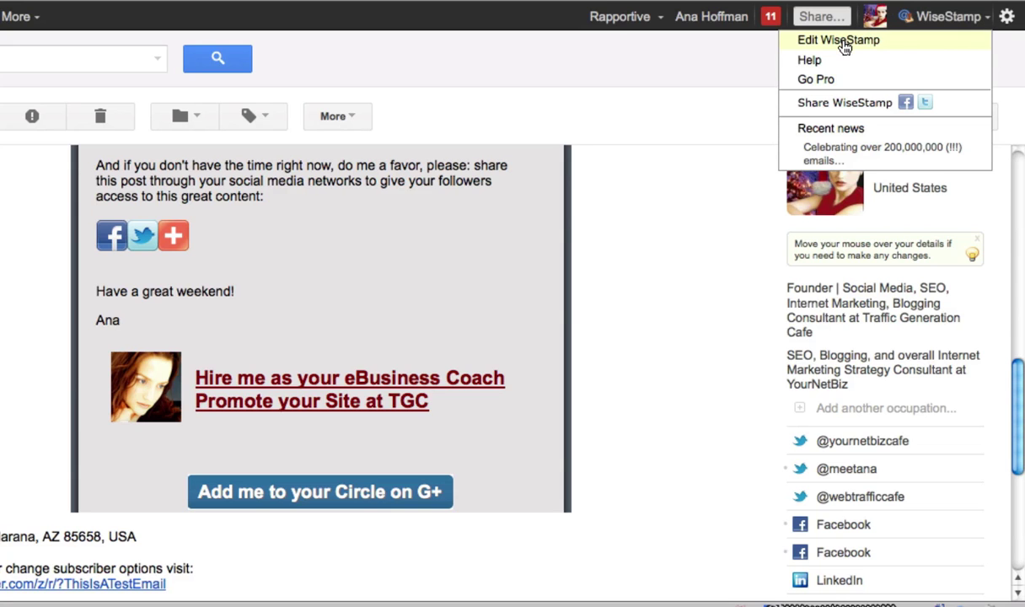
click(842, 40)
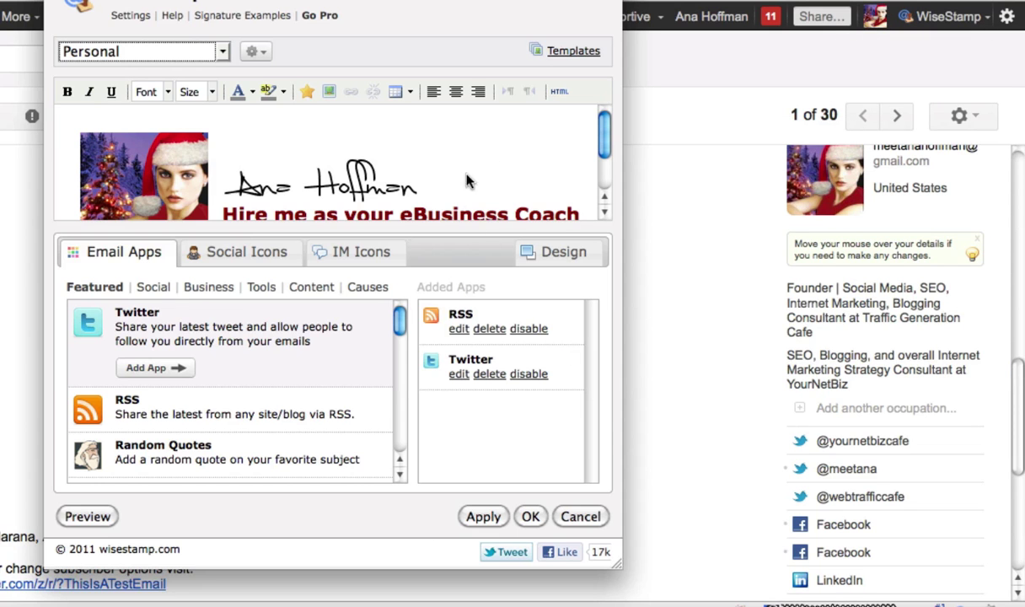
scroll(503, 148, down, 2)
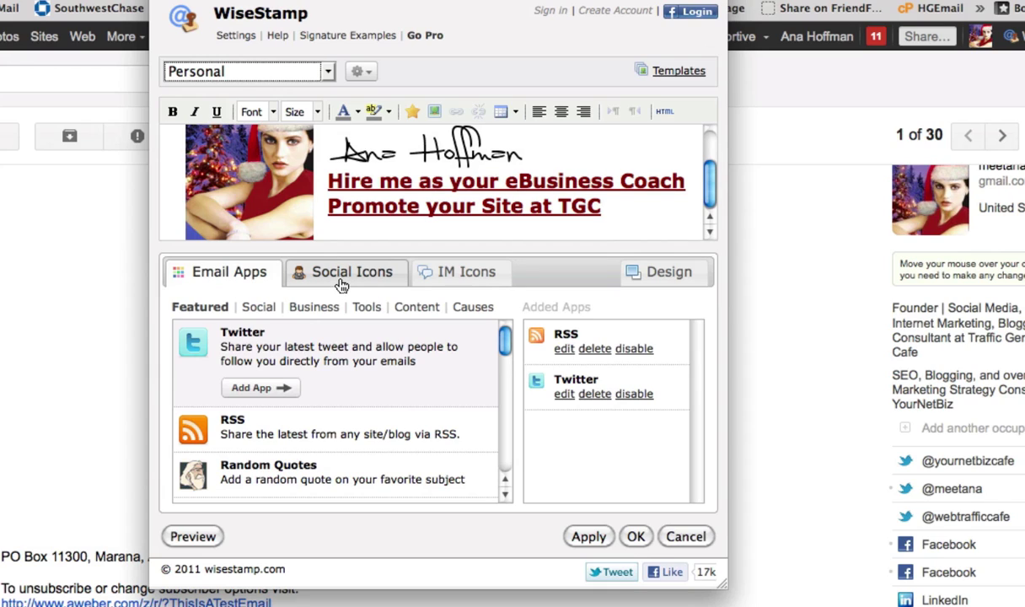
click(663, 112)
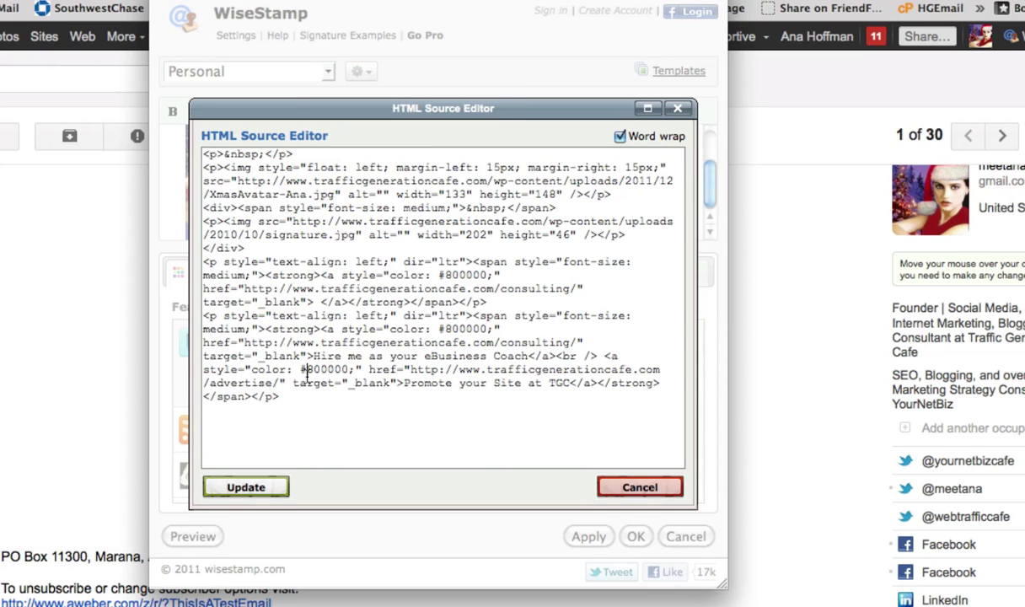
key(ctrl+a)
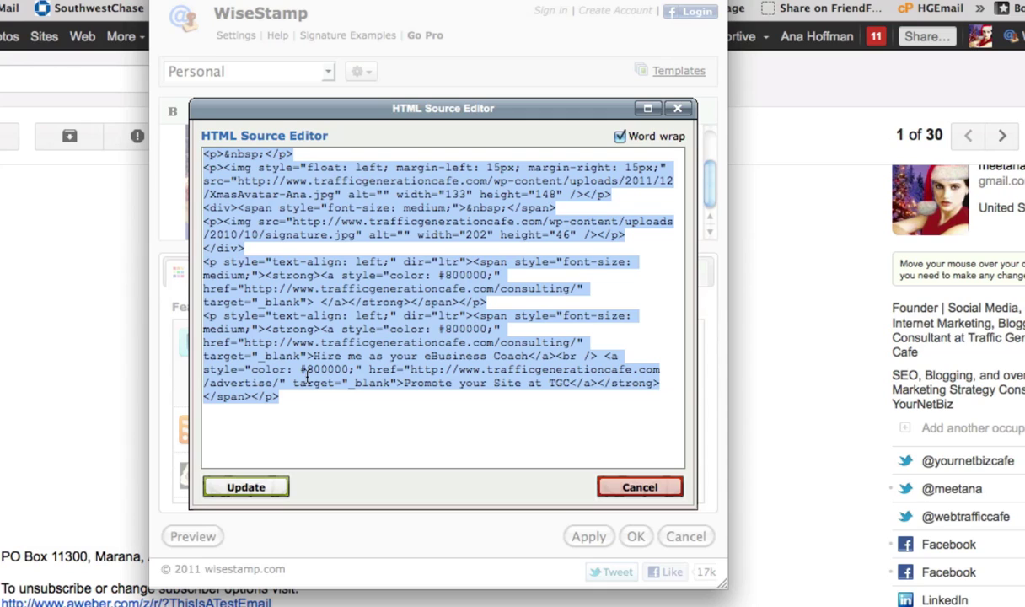
click(641, 488)
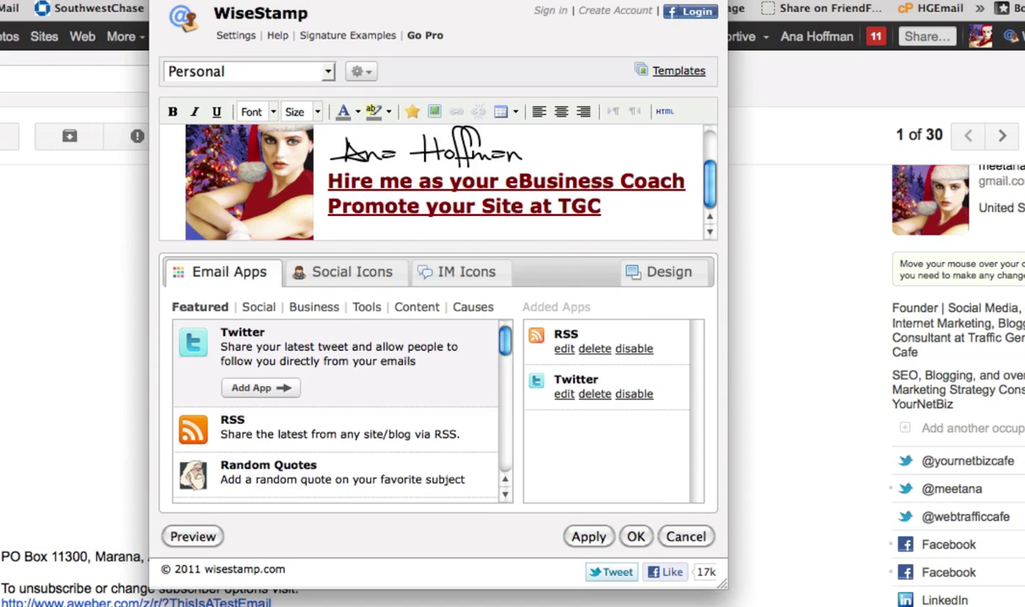
Step: Close WiseStamp, look over the signature HTML stored in the Untitled 3 note and minimize the note
key(Escape)
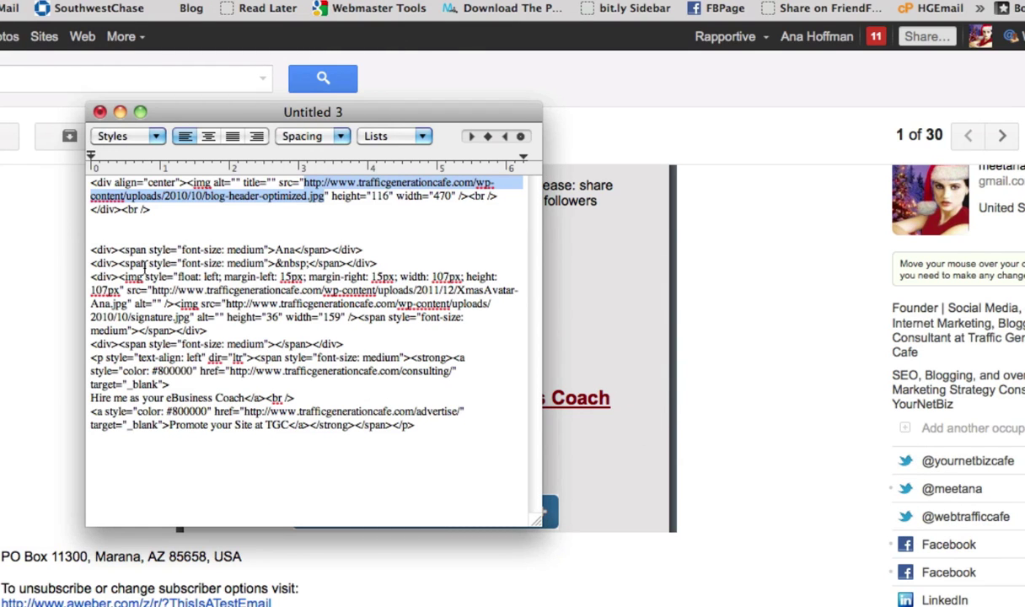
click(90, 251)
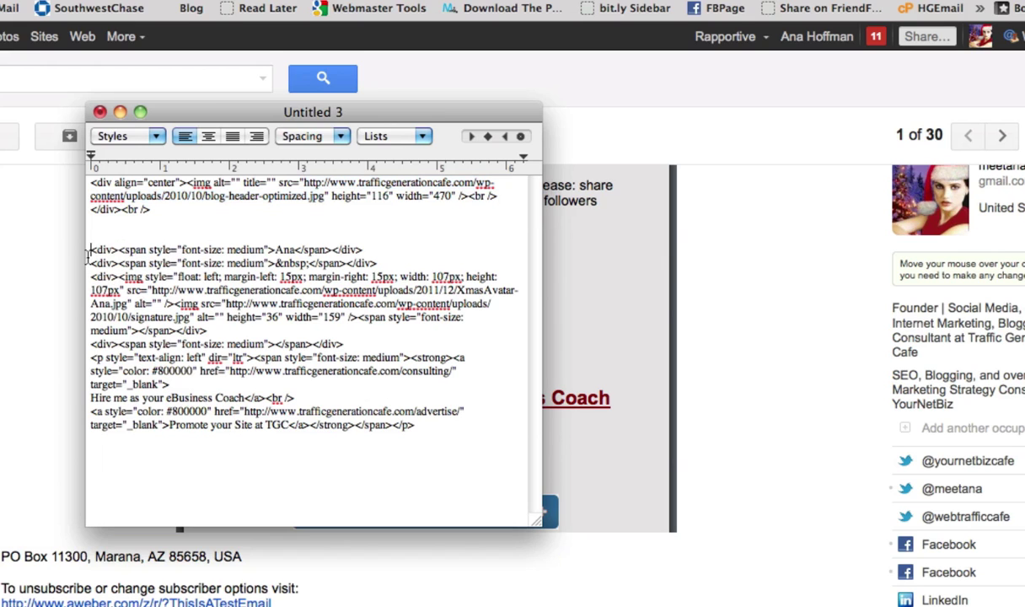
click(118, 111)
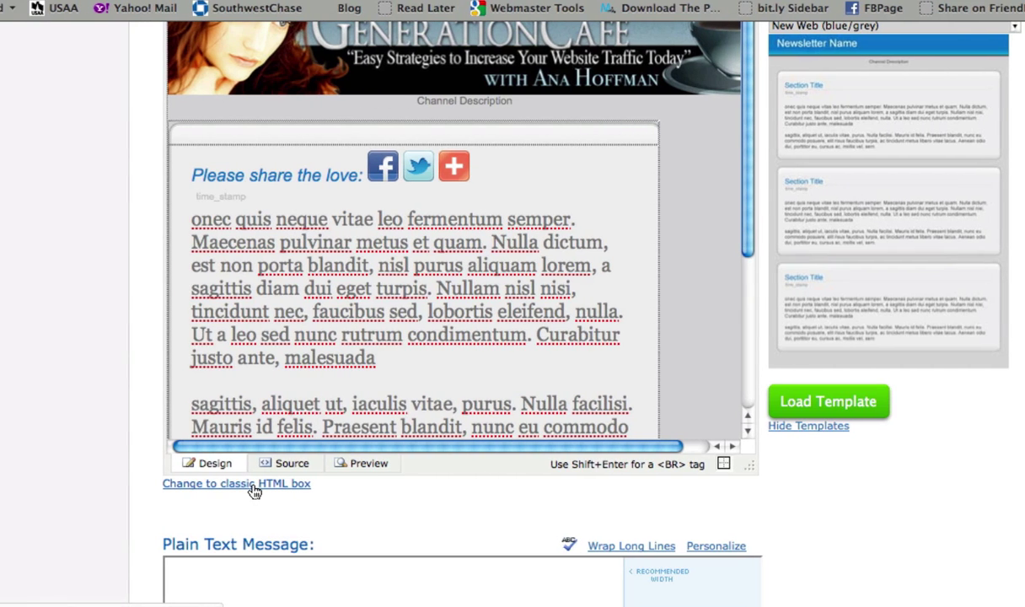
Step: Switch the AWeber message to the classic HTML box and move the closing </td></tr> after the section's text onto its own line
click(249, 484)
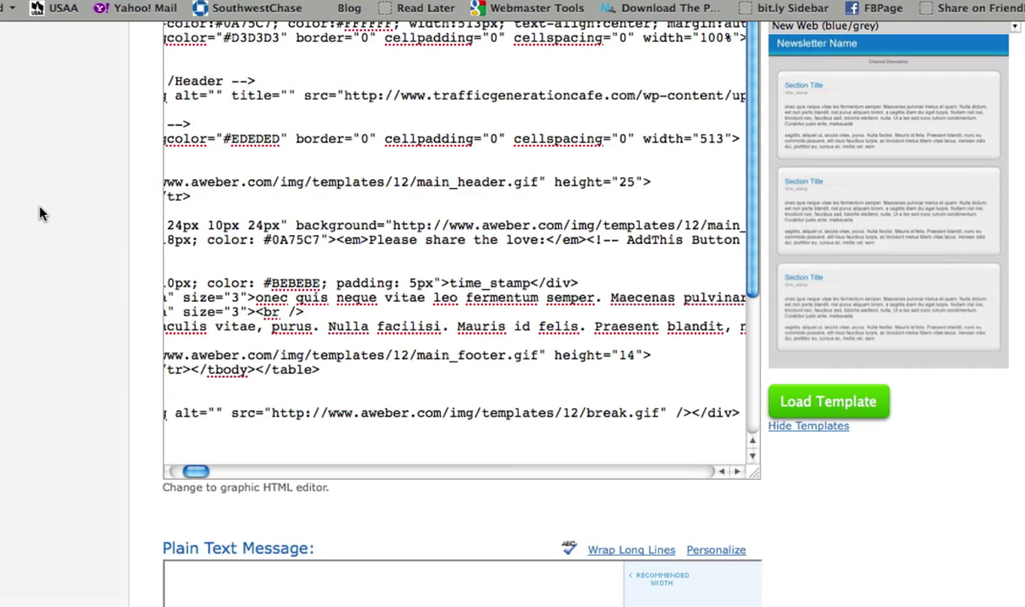
scroll(355, 282, left, 5)
scroll(355, 281, down, 2)
scroll(354, 164, left, 2)
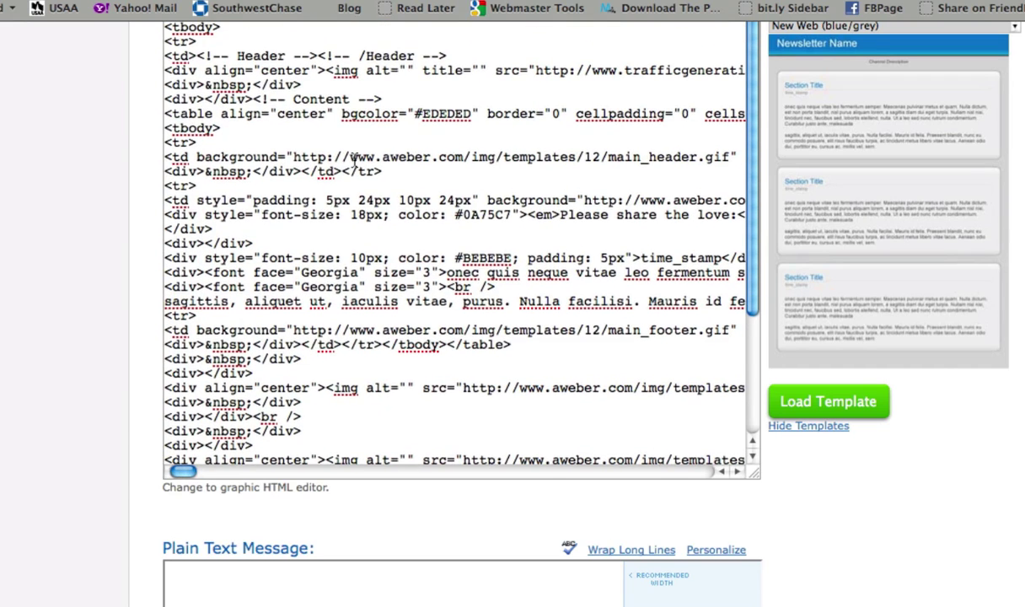
scroll(354, 161, down, 5)
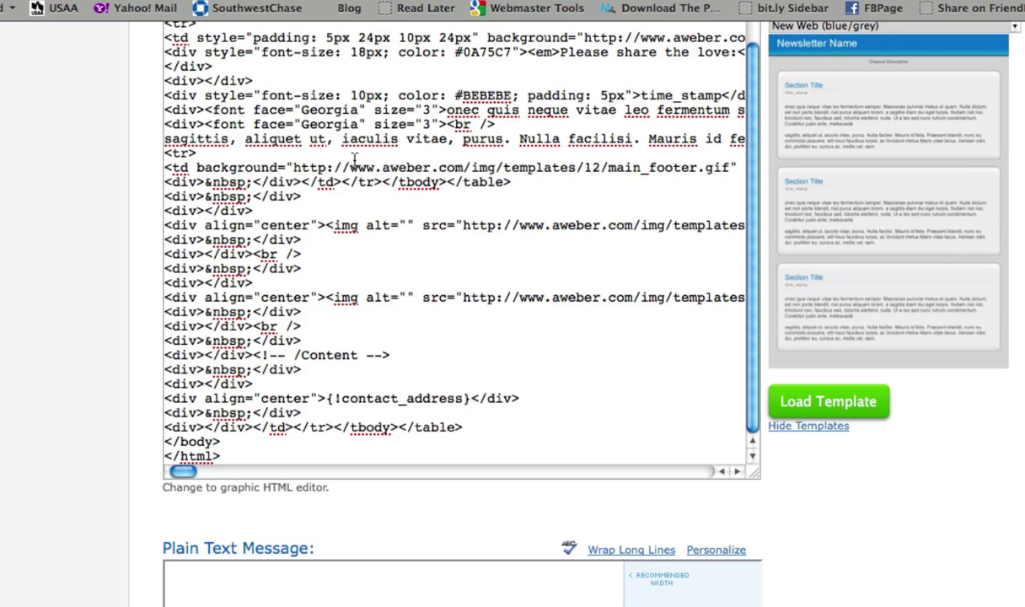
scroll(354, 160, down, 1)
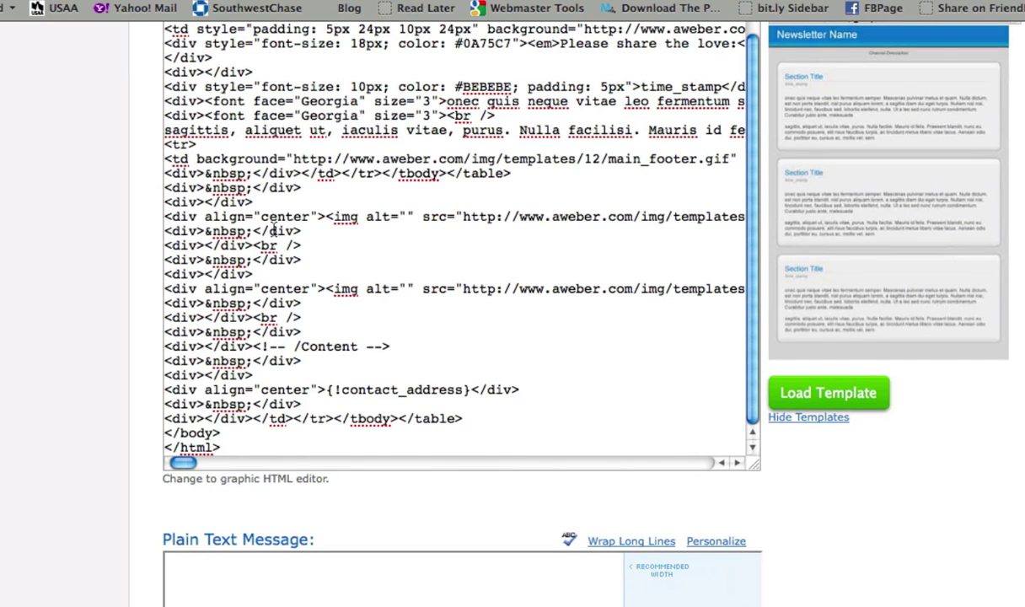
drag(272, 231, 304, 230)
drag(368, 132, 773, 131)
click(345, 190)
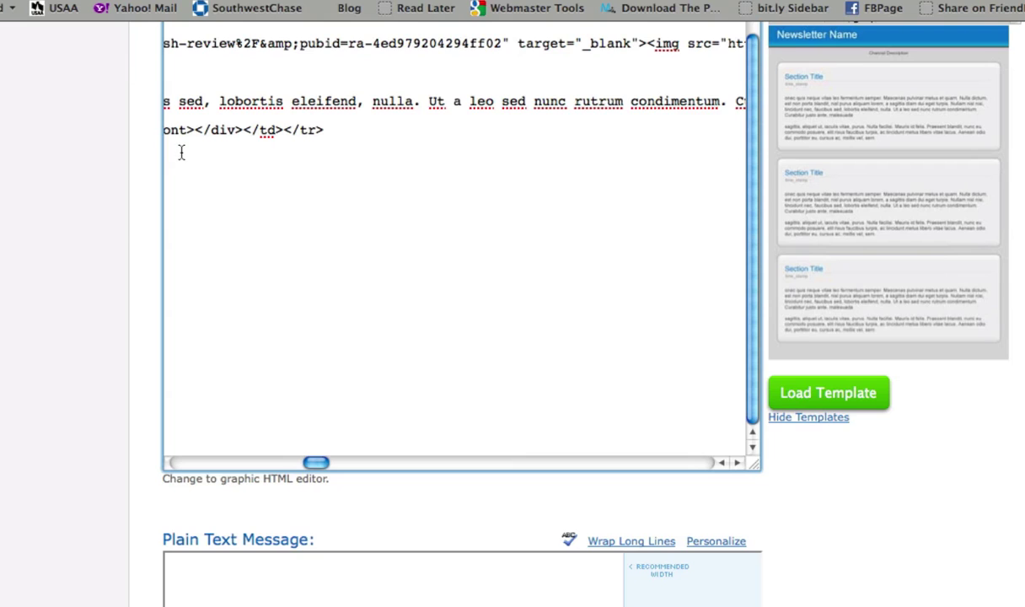
drag(165, 131, 244, 141)
click(244, 141)
key(Return)
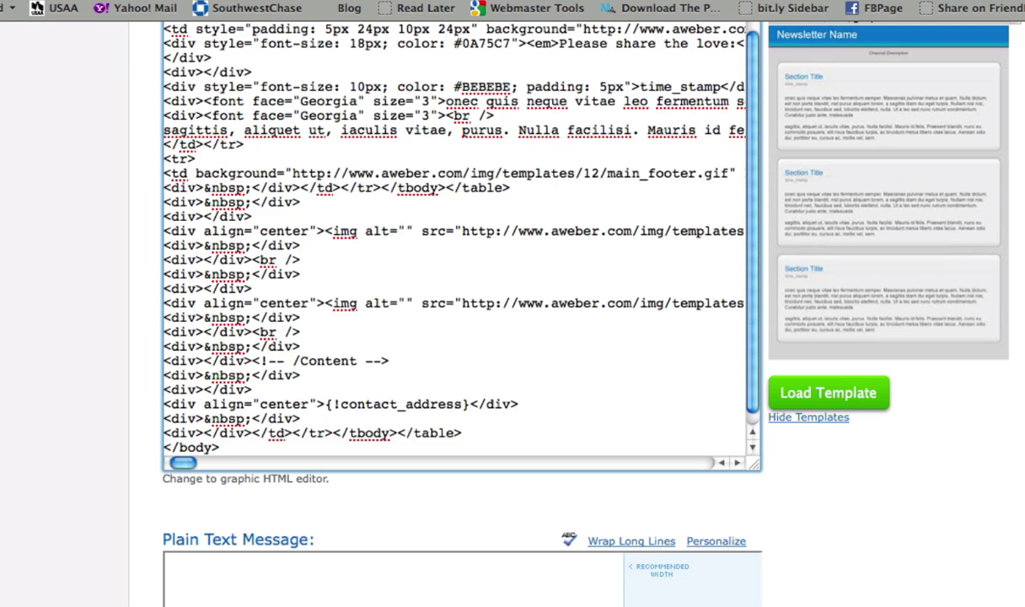
Step: Copy the signature HTML from the Untitled 3 note and paste it directly before the section's closing </td></tr>, undoing any wrong paste
key(ctrl+v)
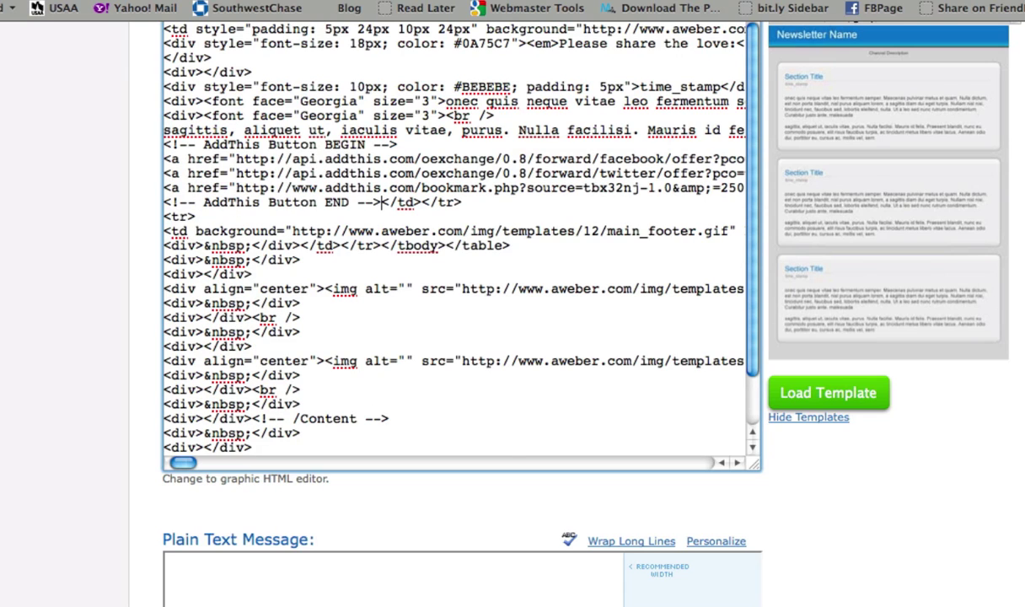
key(super+z)
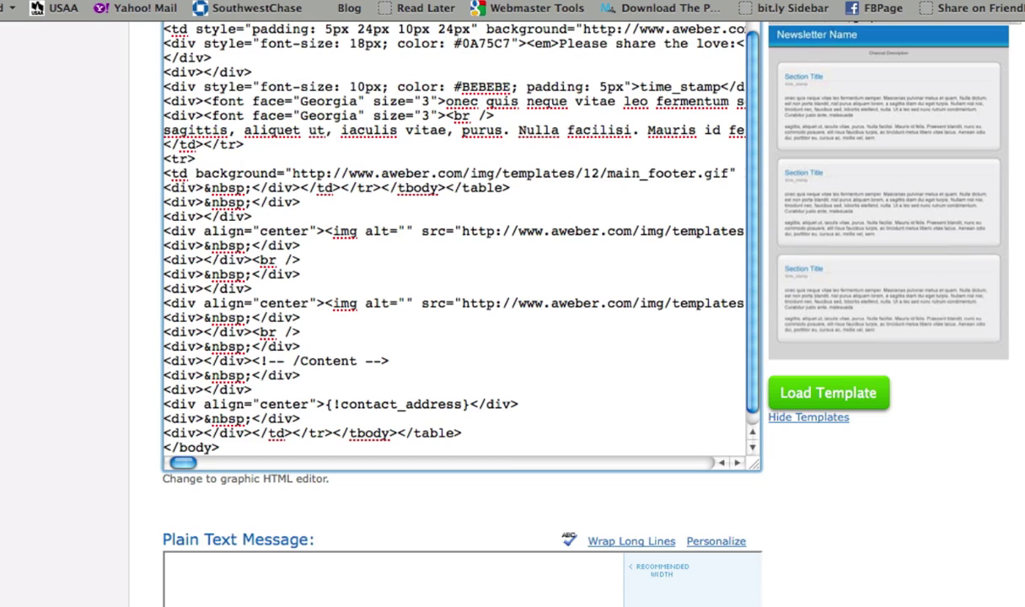
key(super+Tab)
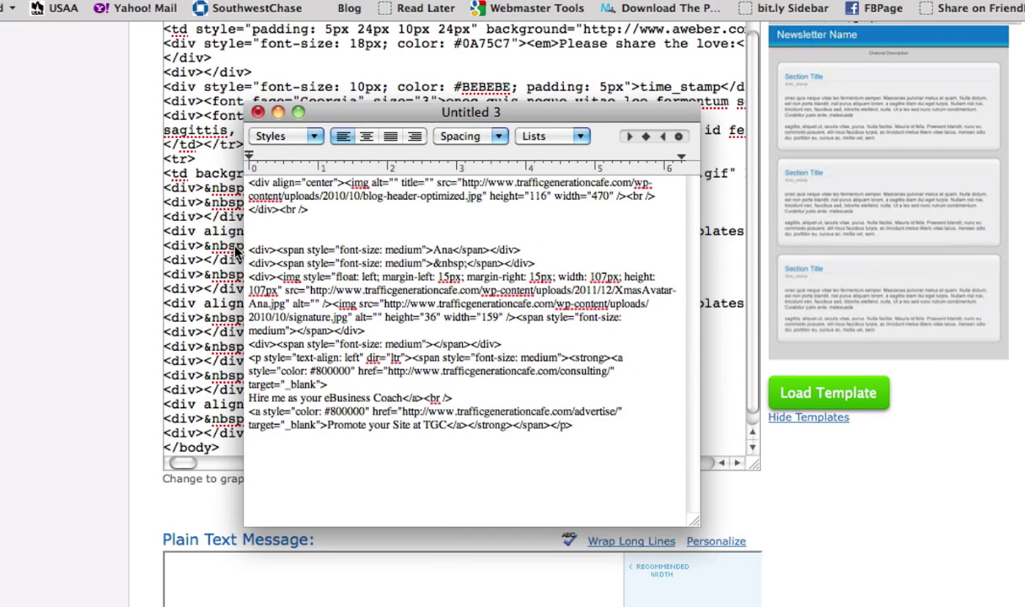
drag(240, 245, 640, 455)
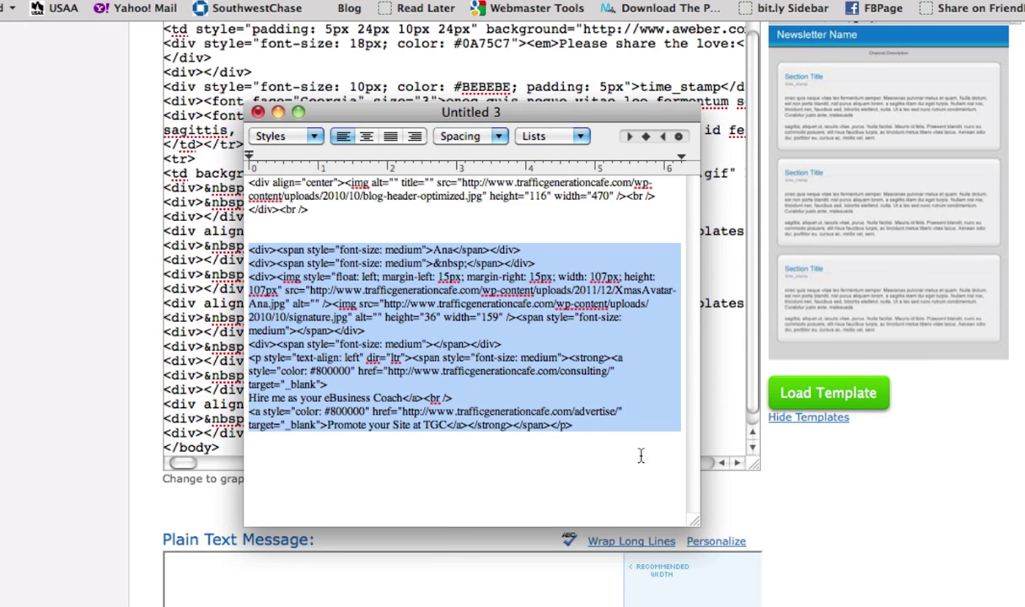
click(278, 112)
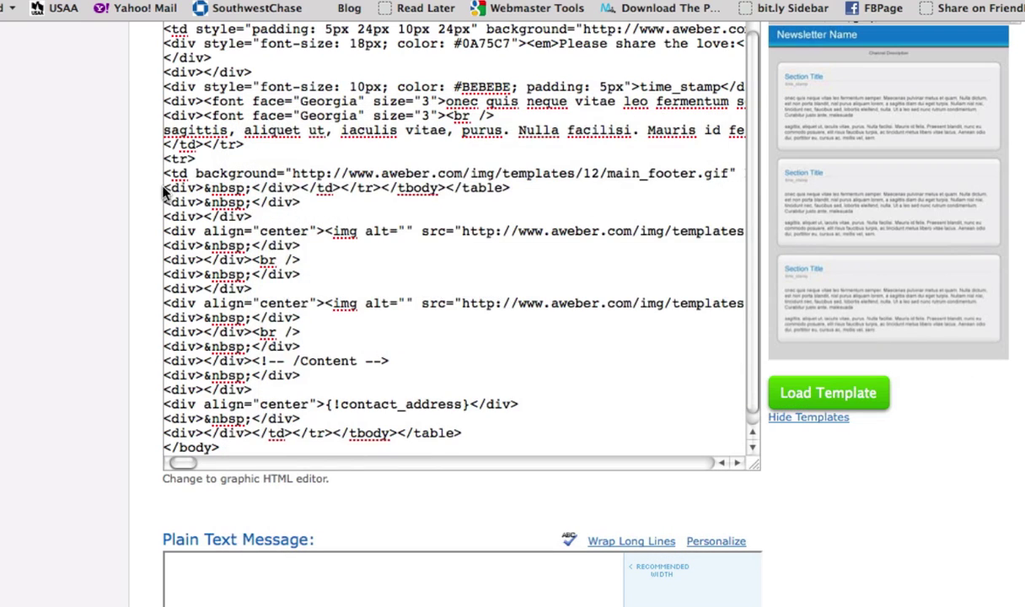
click(164, 144)
key(super+v)
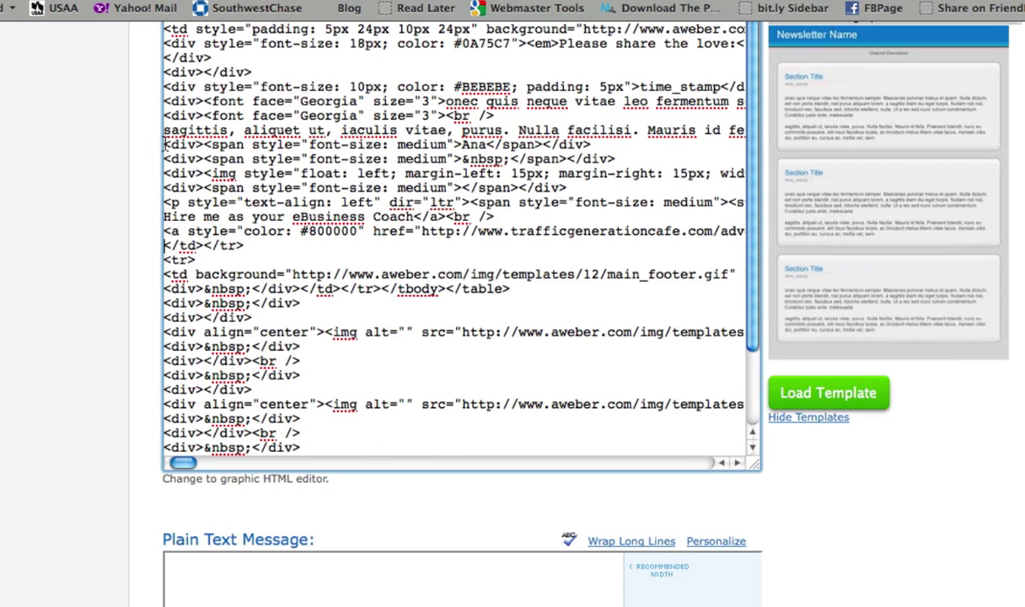
Step: Return to the graphic HTML editor and delete the handwritten signature image above the "Hire me as your eBusiness Coach" link
click(247, 479)
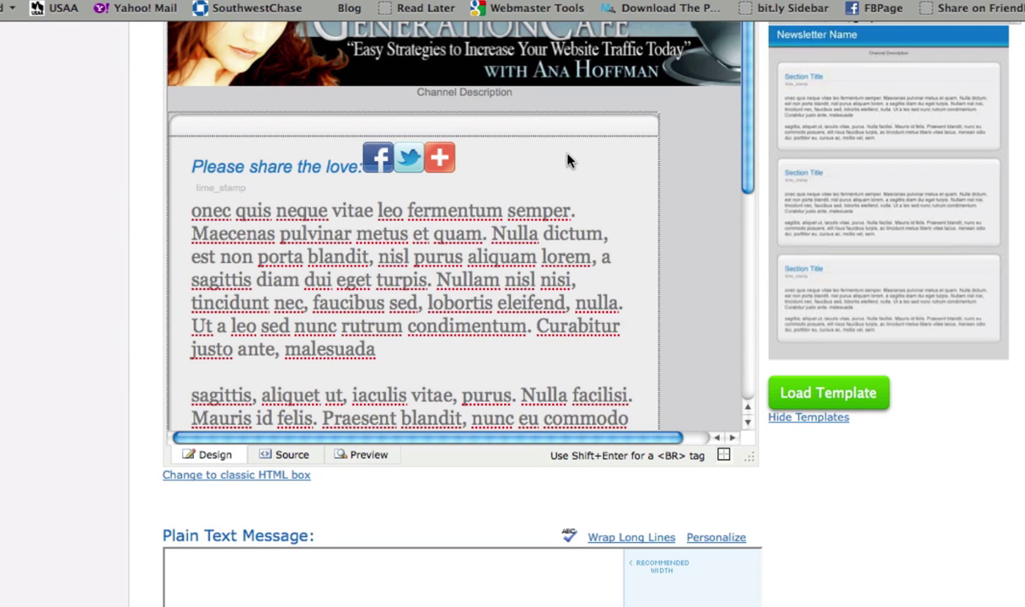
scroll(567, 160, down, 10)
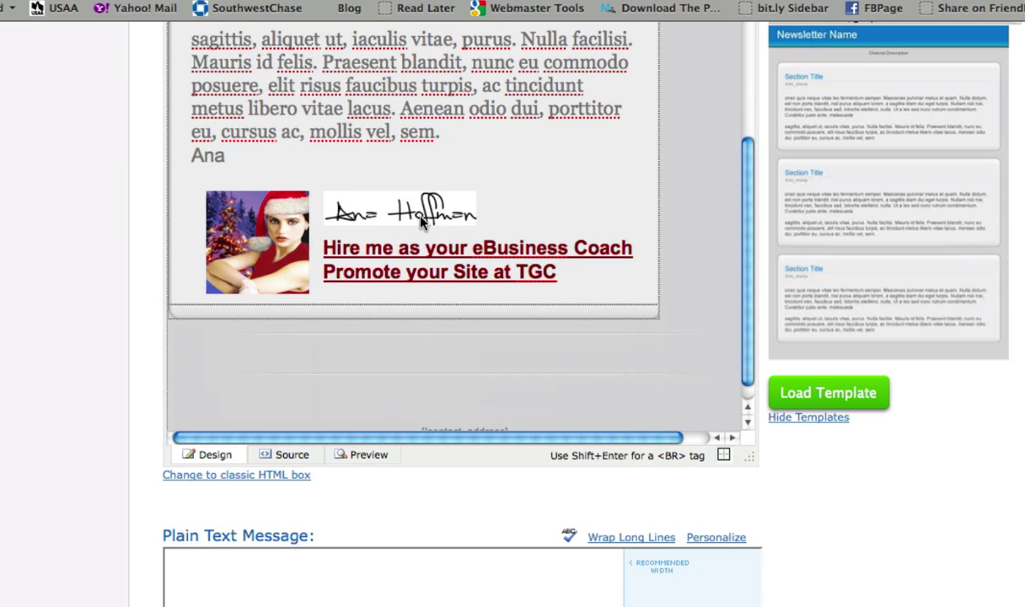
click(423, 221)
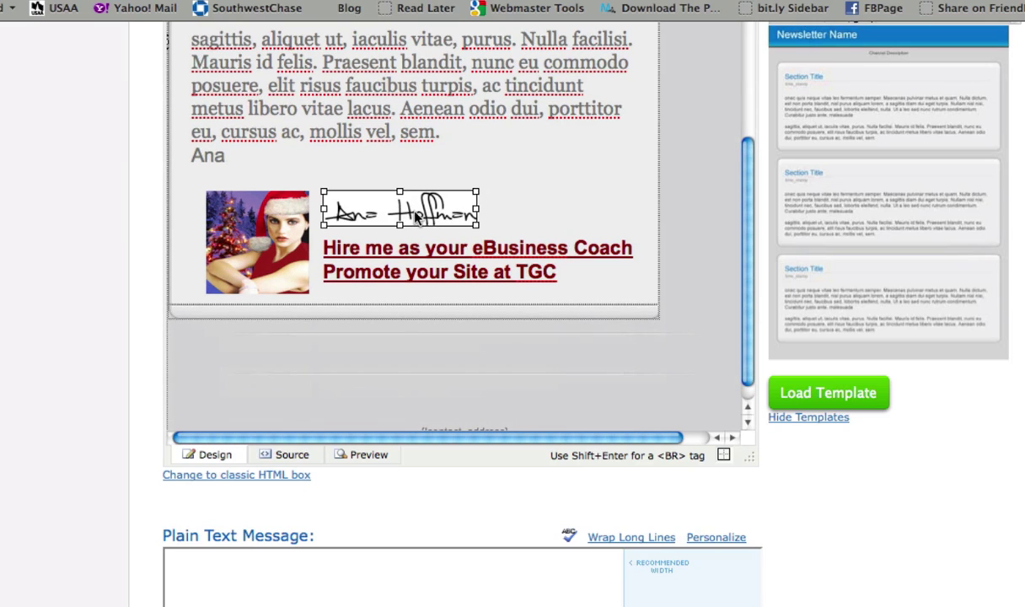
key(BackSpace)
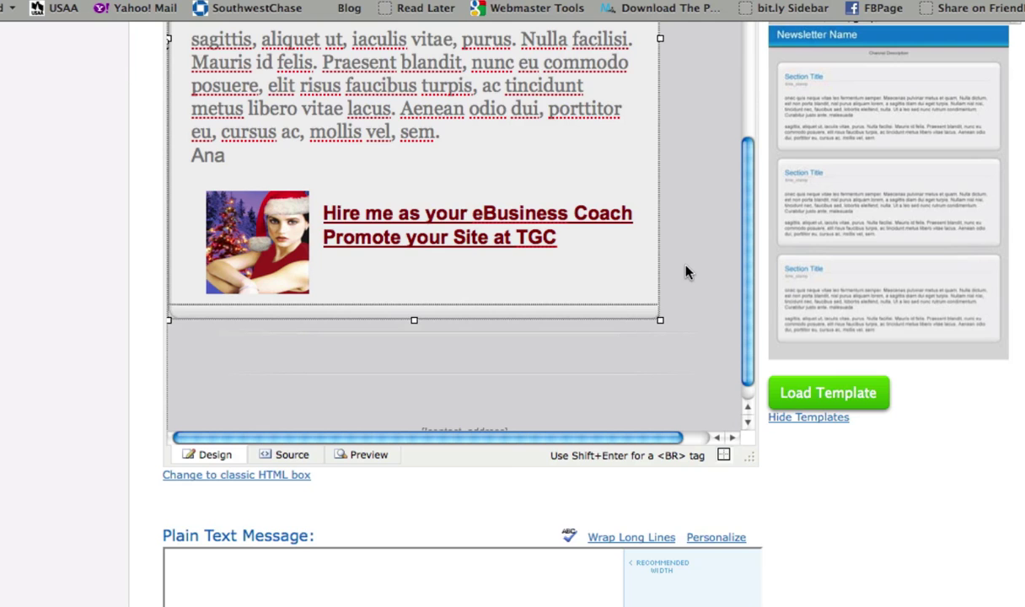
scroll(686, 271, up, 2)
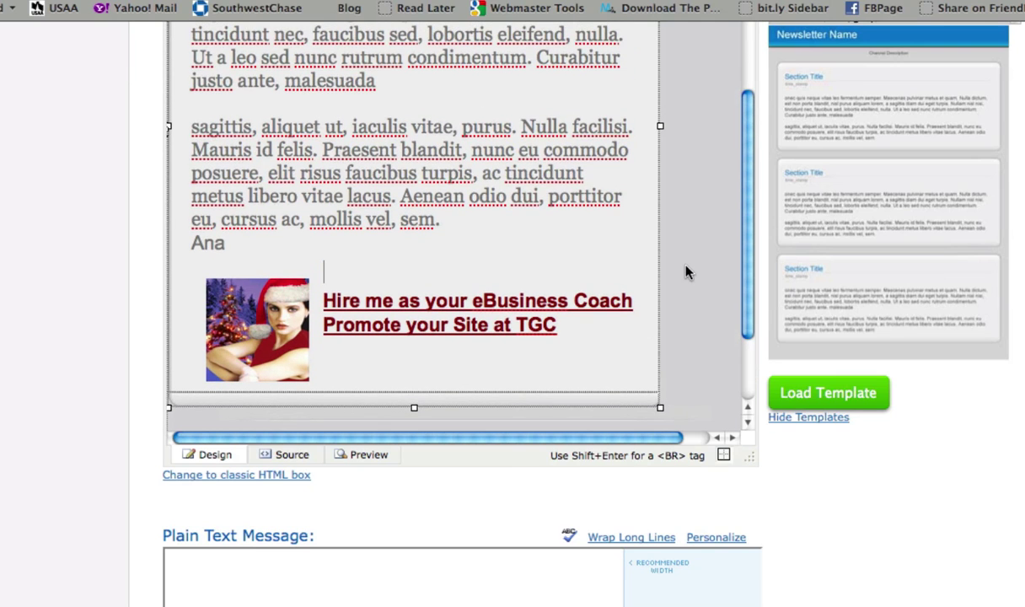
Step: Switch to the received newsletter in Gmail and review its signature, Google+ circle button and body up to the header
scroll(685, 270, down, 1)
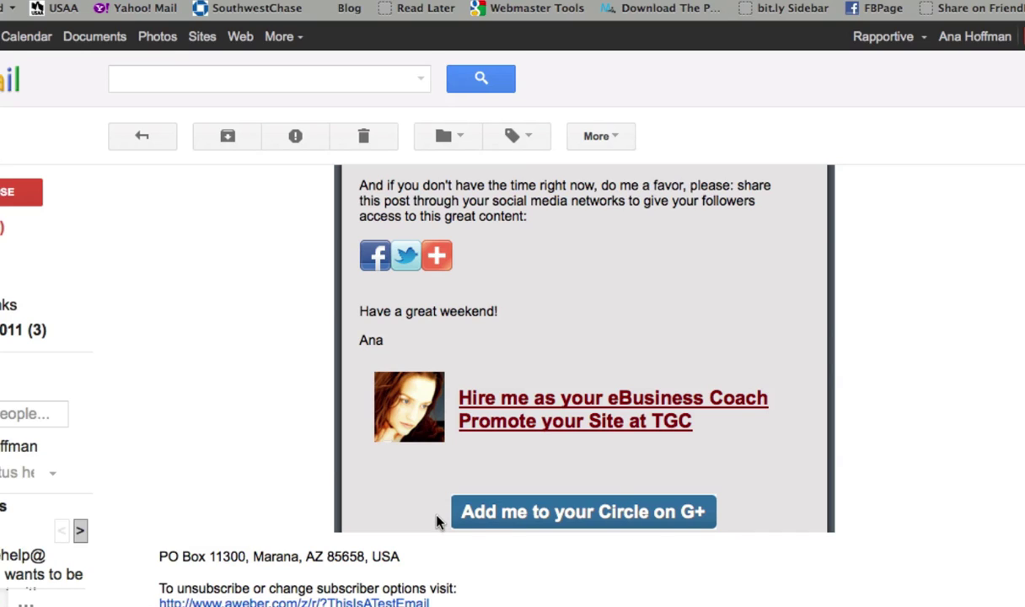
click(551, 520)
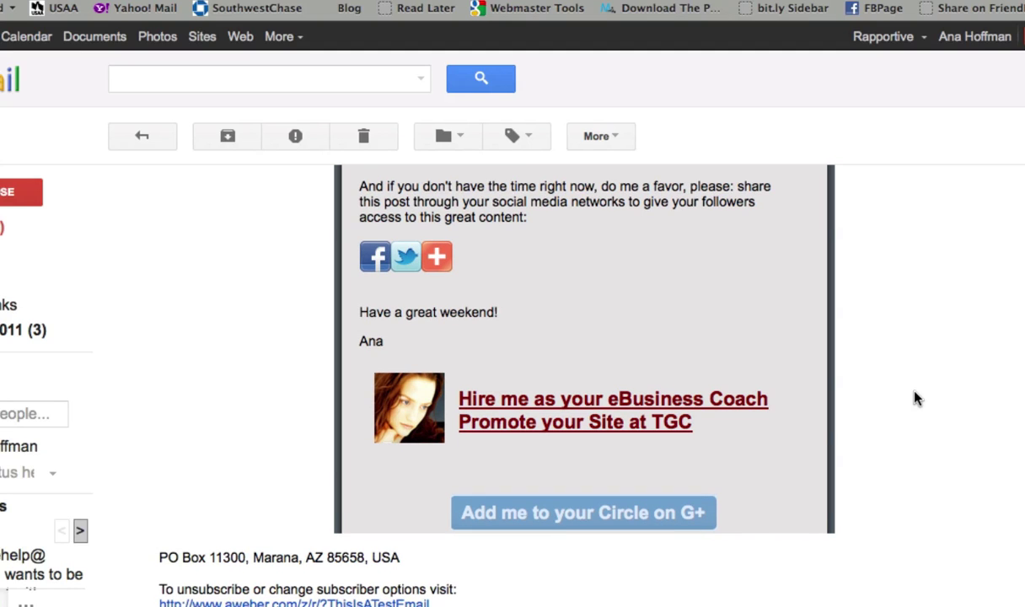
scroll(917, 398, up, 10)
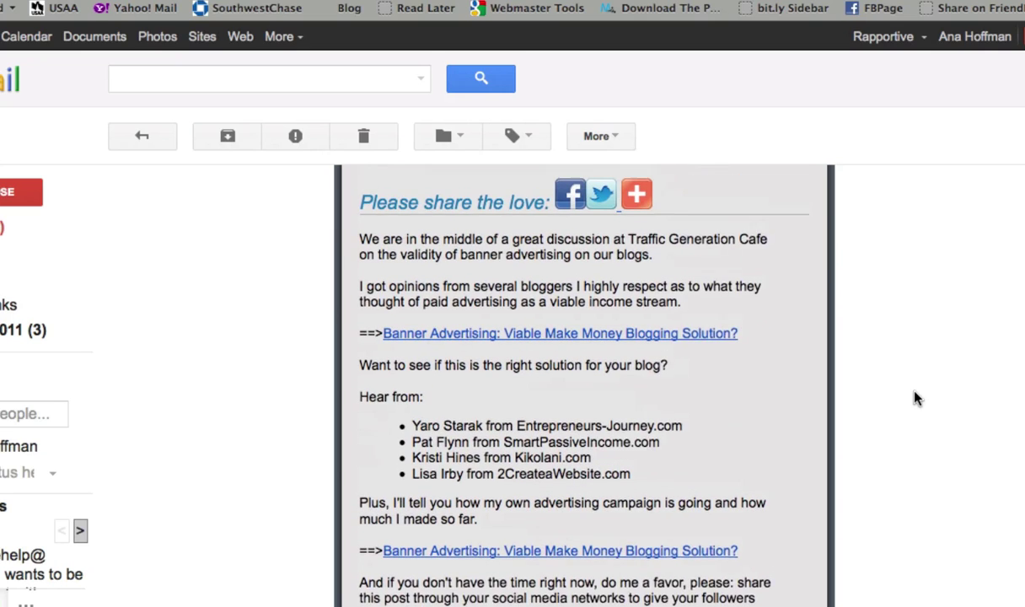
scroll(927, 395, up, 7)
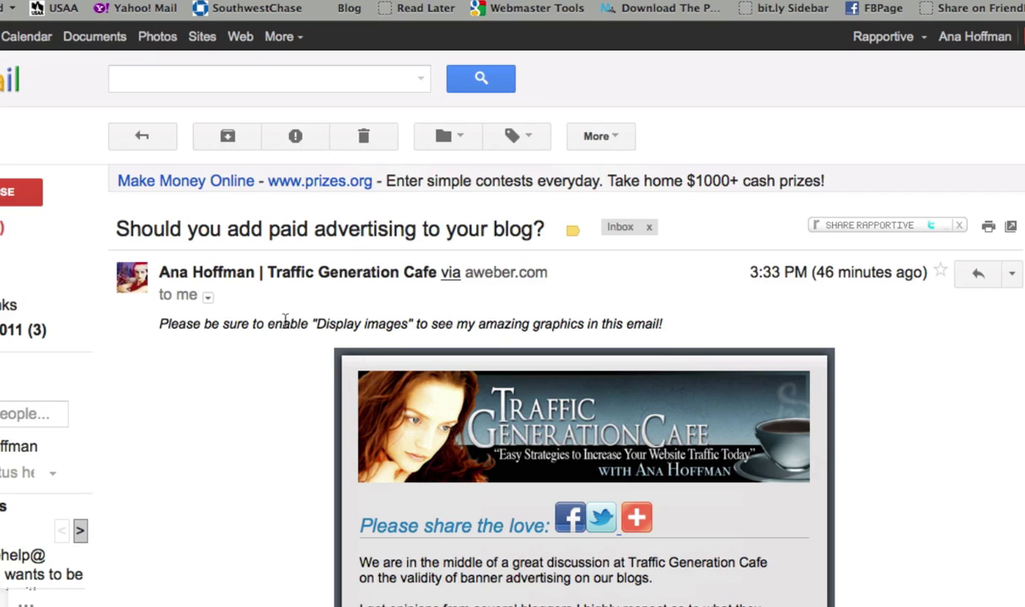
Step: Check the newsletter's sender and recipient details, and highlight the "Display images" reminder line above the header image
click(208, 304)
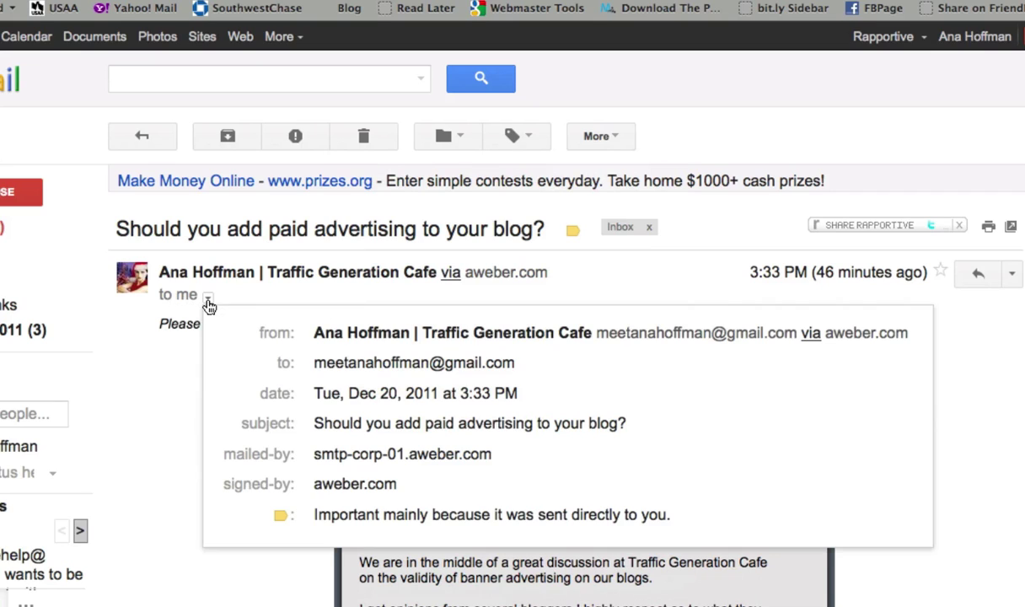
click(168, 354)
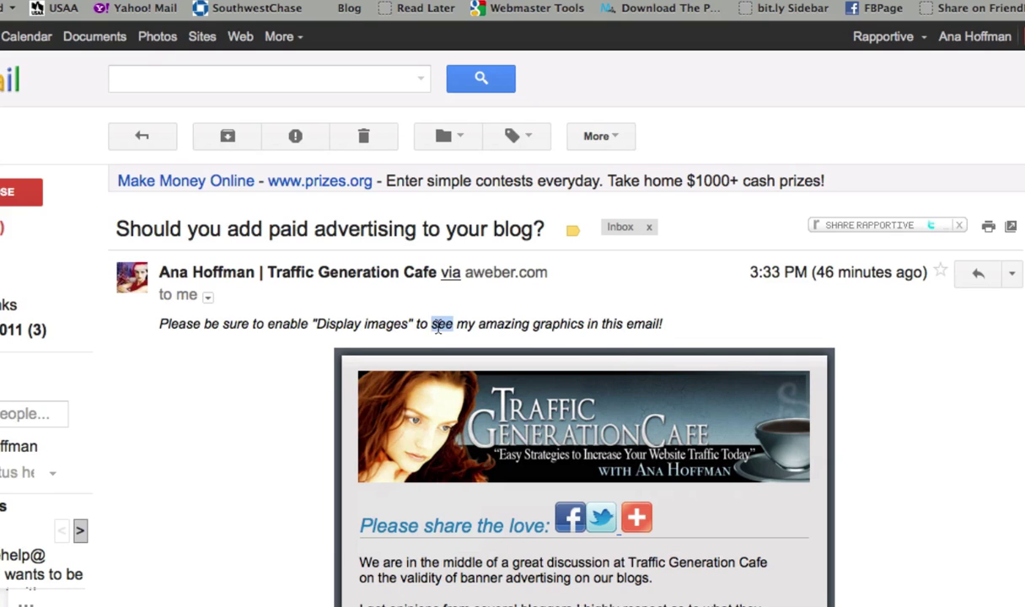
triple_click(435, 324)
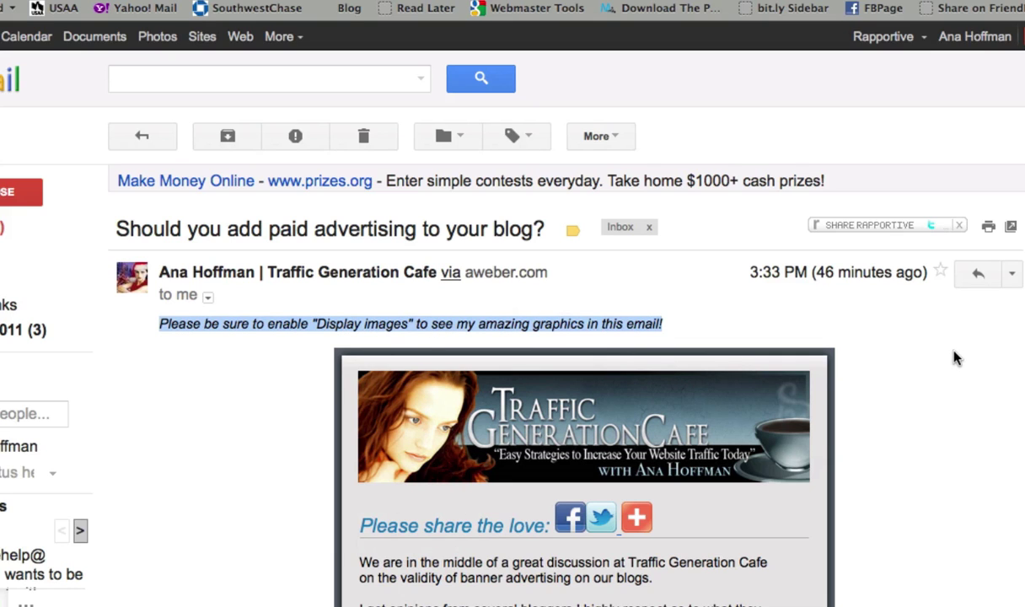
scroll(956, 358, down, 3)
scroll(957, 358, up, 1)
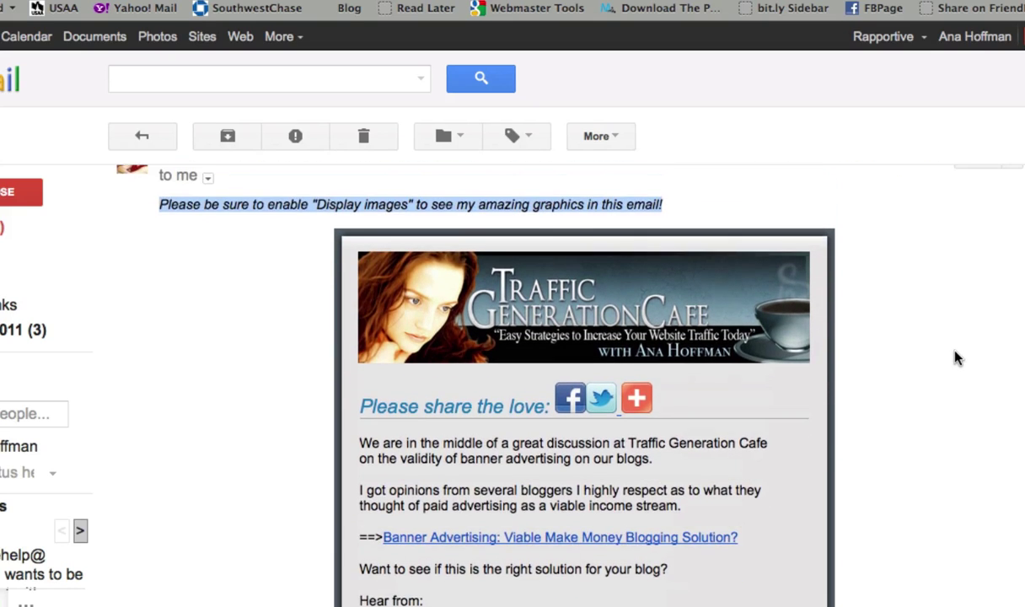
scroll(957, 357, down, 1)
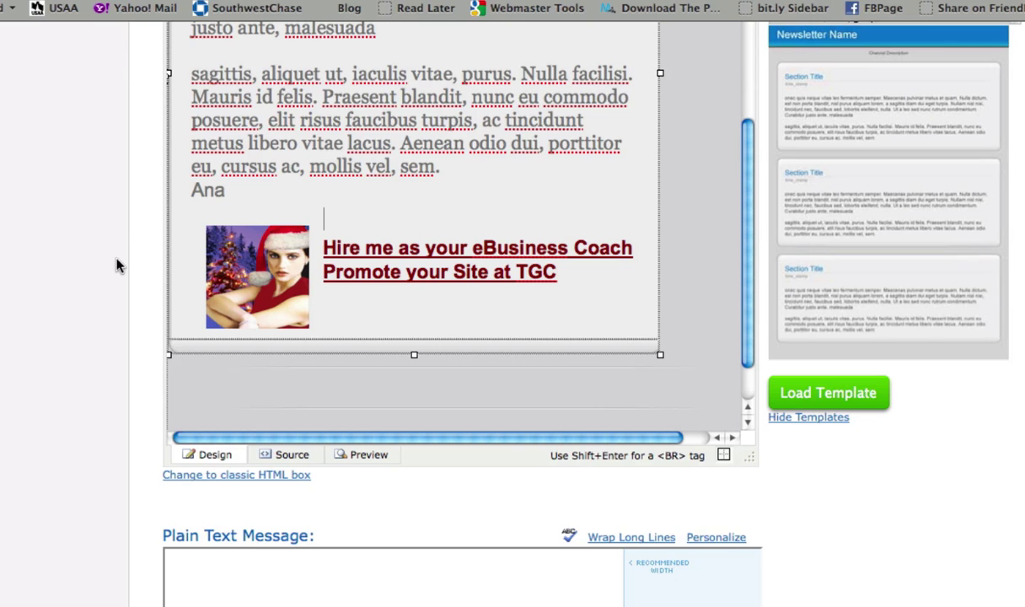
Step: Return to the AWeber broadcast and review the template's header, share buttons, section text and signature
scroll(64, 268, up, 4)
scroll(66, 268, up, 1)
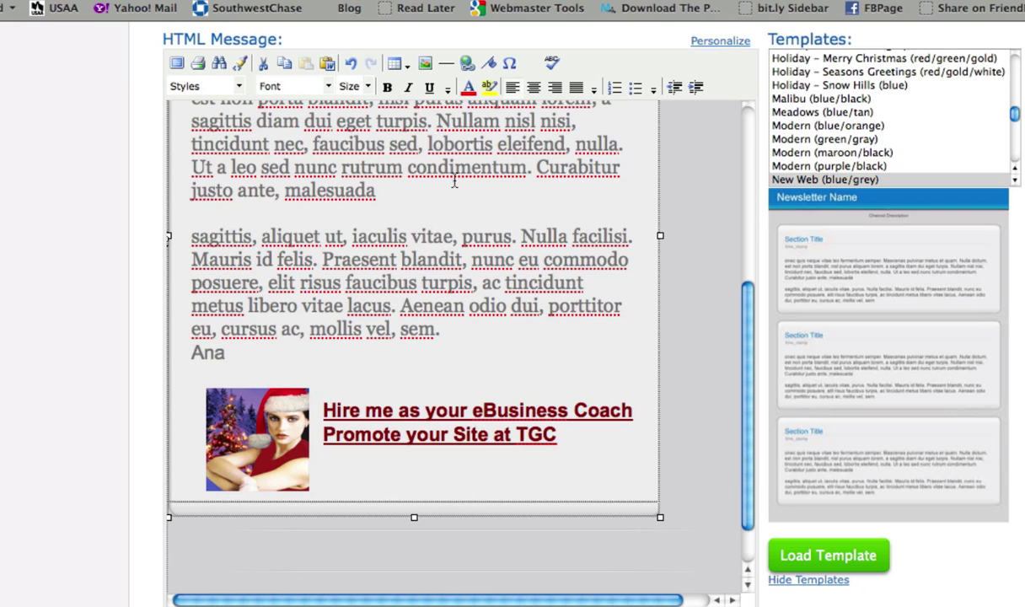
scroll(706, 268, up, 4)
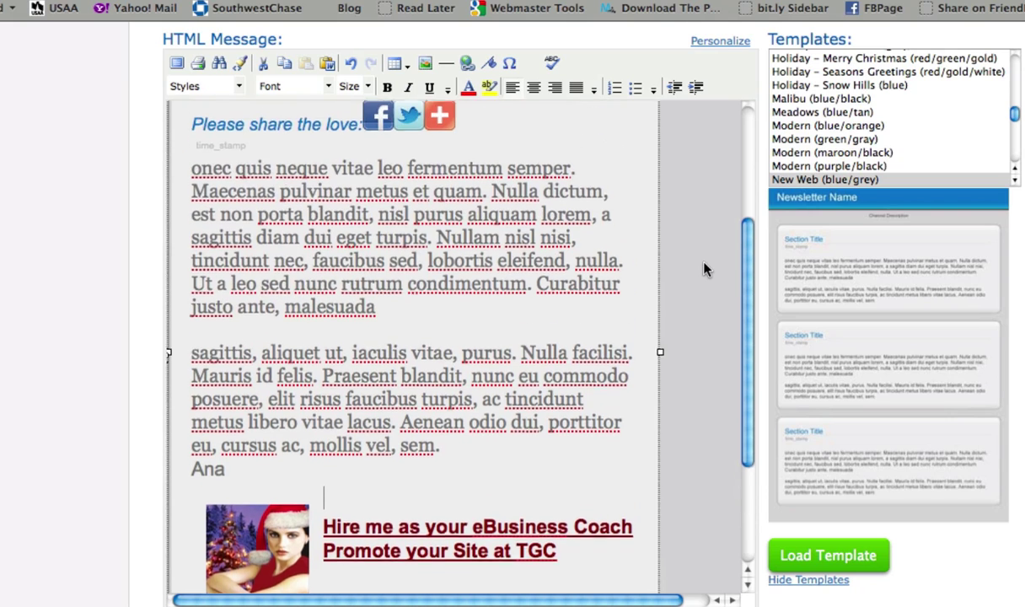
scroll(705, 268, up, 4)
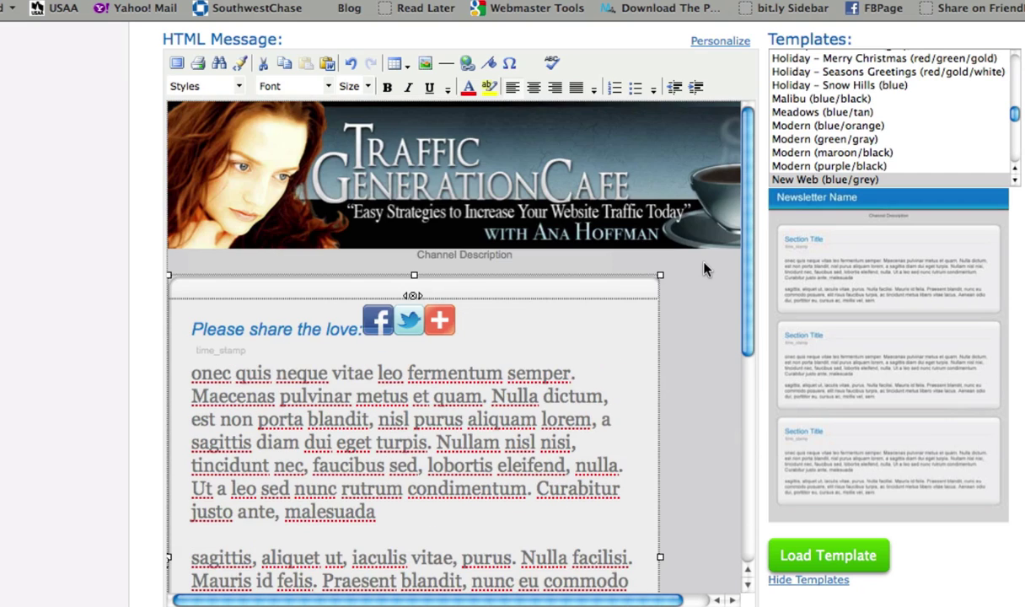
scroll(706, 268, down, 8)
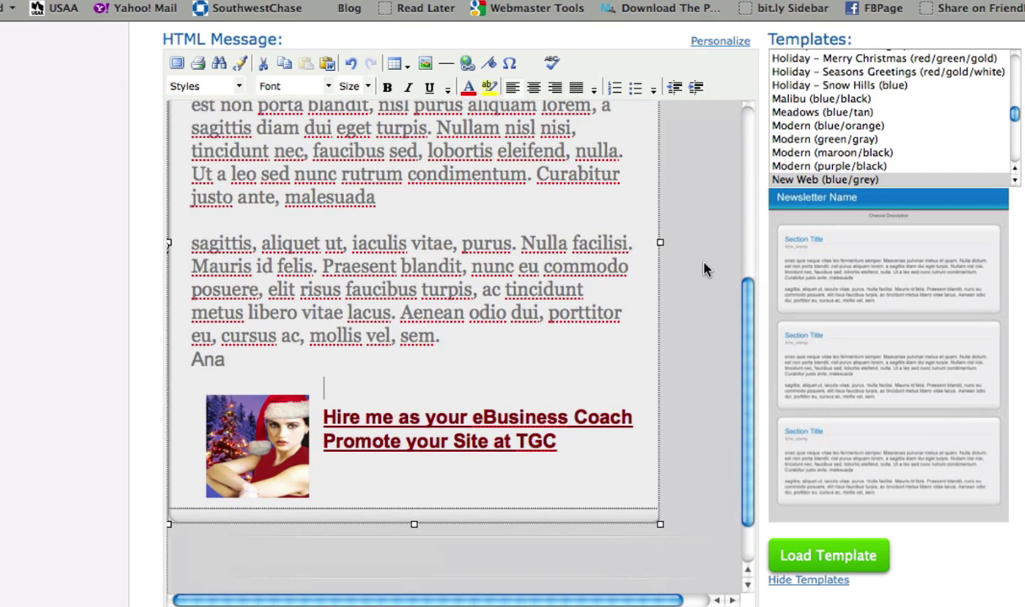
scroll(705, 268, up, 8)
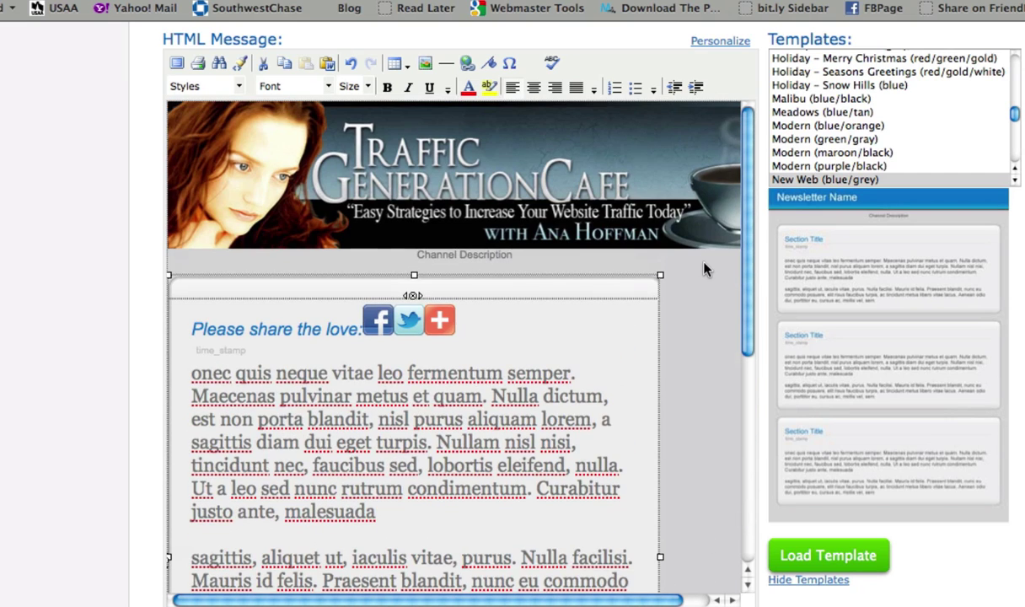
scroll(196, 202, up, 5)
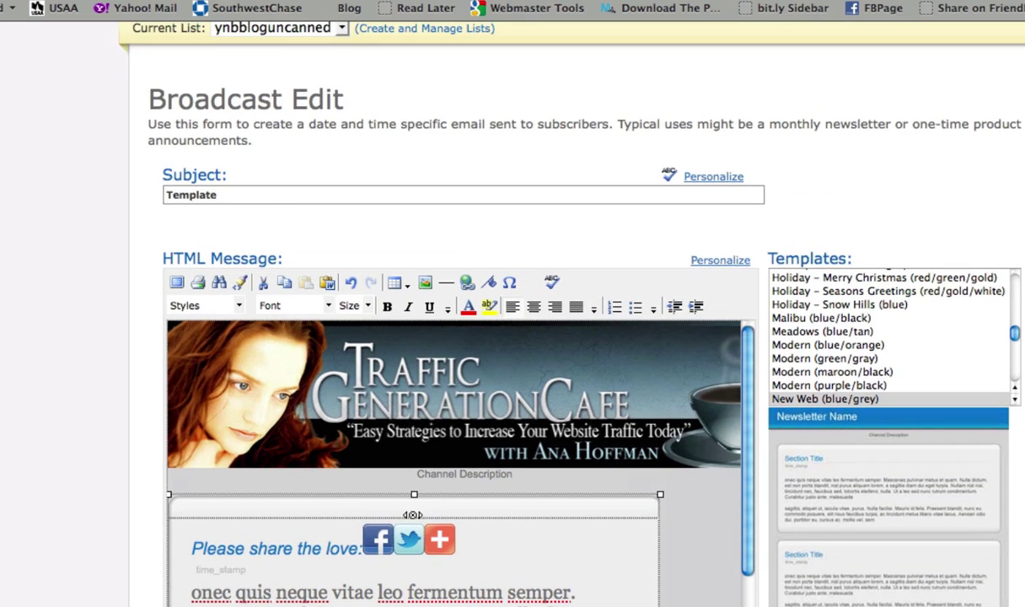
Step: Check the broadcast's Template subject and go to the options for previewing and saving the message
click(195, 200)
double_click(196, 201)
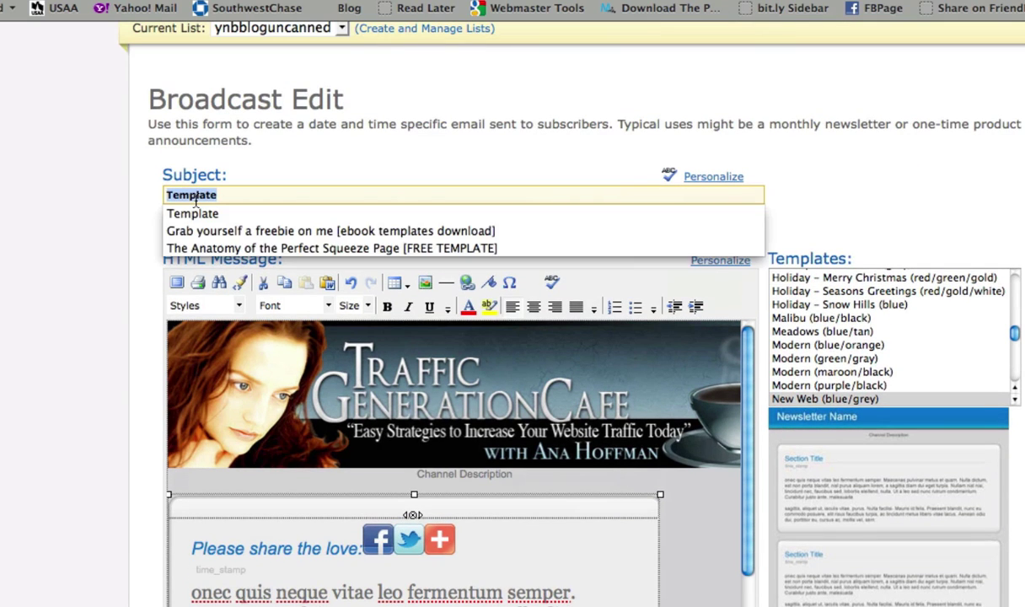
click(68, 202)
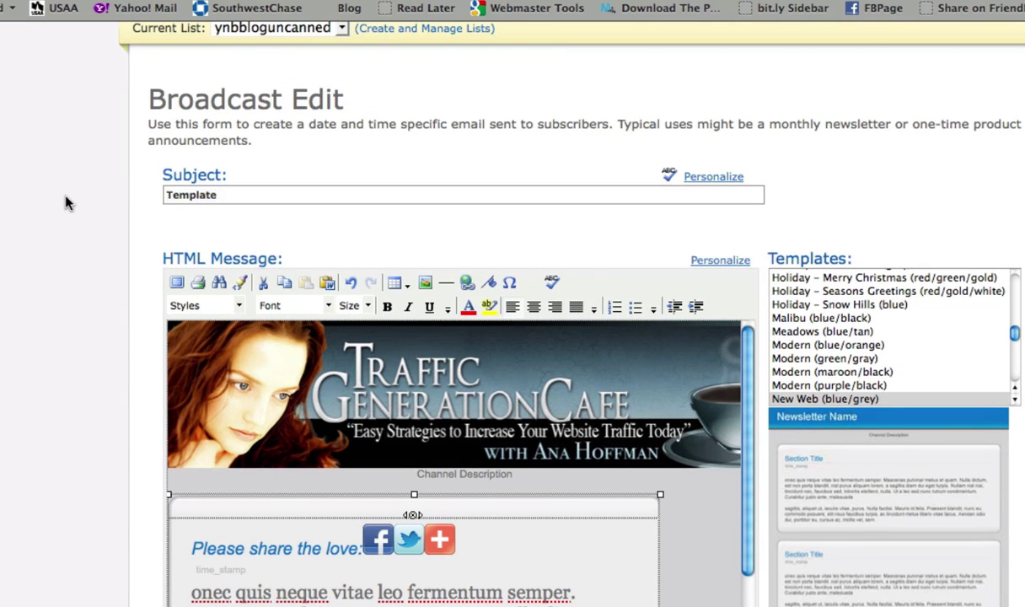
scroll(68, 202, down, 15)
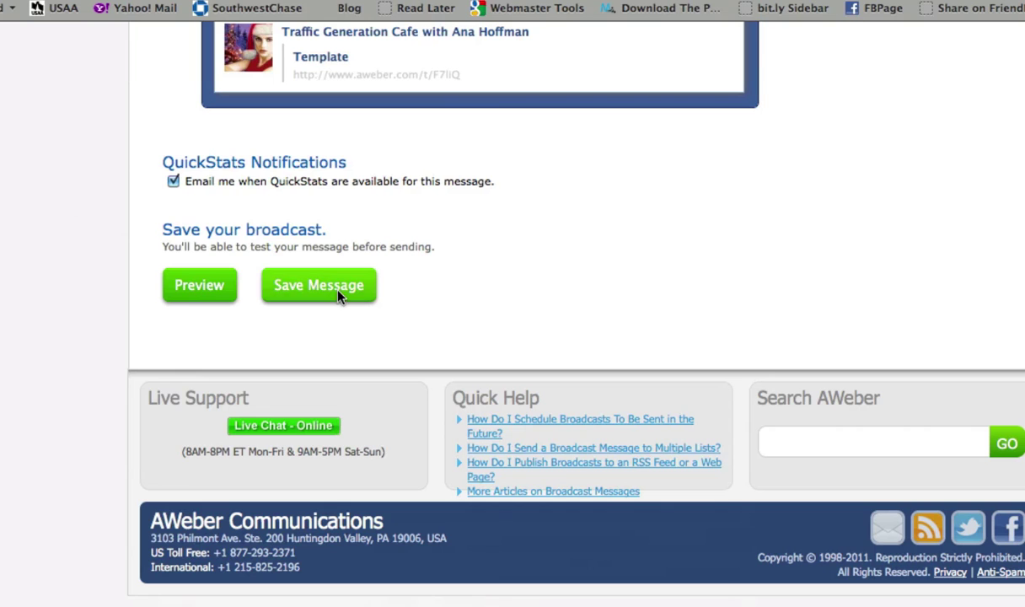
Step: Look over the previously made Template broadcast, including its "Display images" line, header, share heading and signature
scroll(505, 337, up, 10)
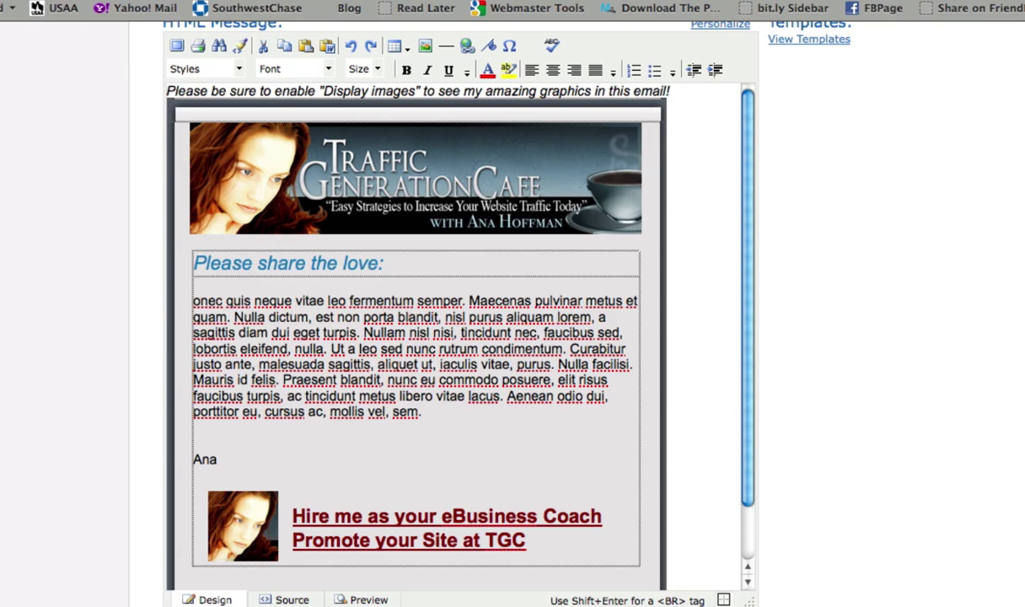
scroll(635, 224, down, 1)
scroll(636, 224, up, 1)
scroll(939, 231, up, 5)
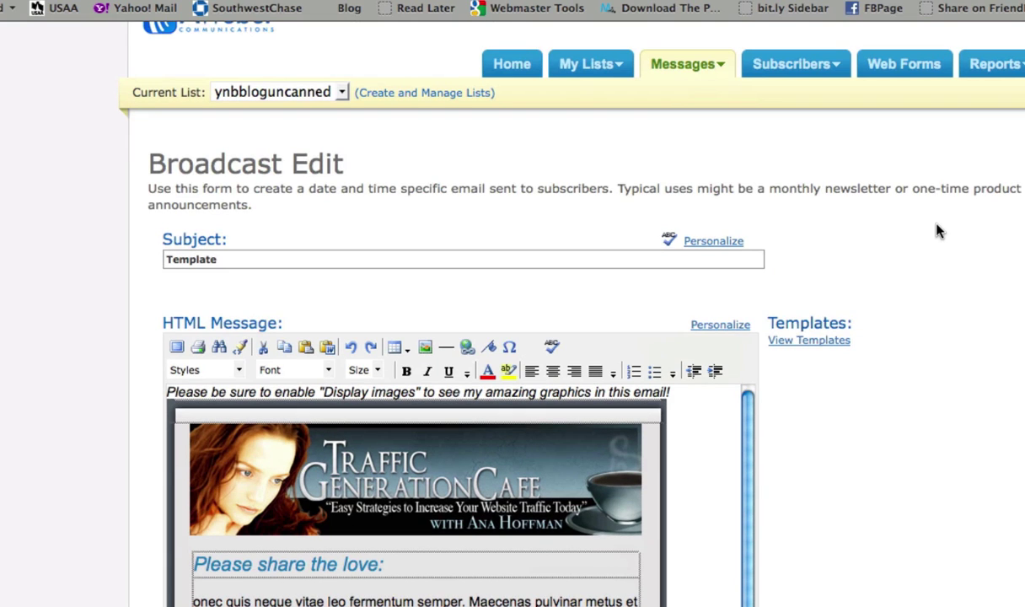
Step: Open the Pending Broadcasts list and copy the Template broadcast dated 12/10/11 11:20 AM
mouse_move(705, 70)
scroll(964, 315, down, 4)
scroll(963, 315, down, 2)
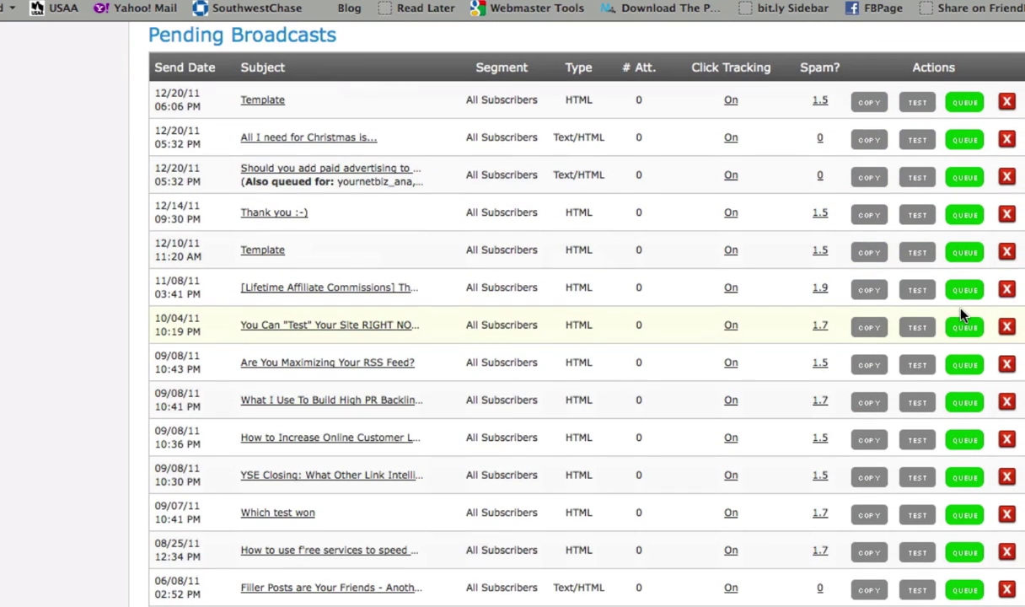
click(877, 254)
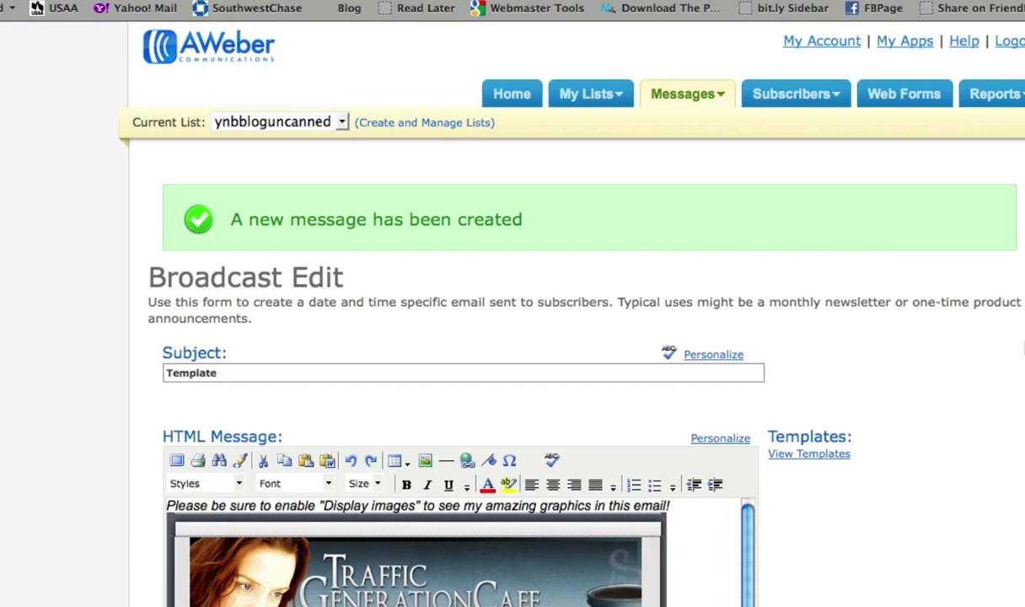
Step: Place the text cursor after the "Please share the love:" heading in the copied broadcast's HTML message
scroll(362, 305, down, 8)
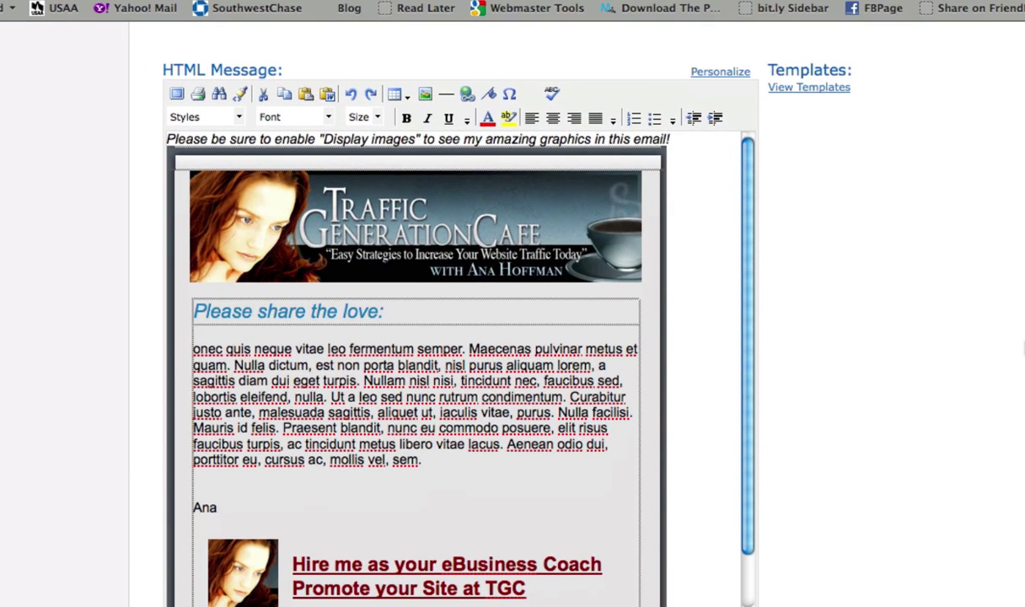
click(422, 318)
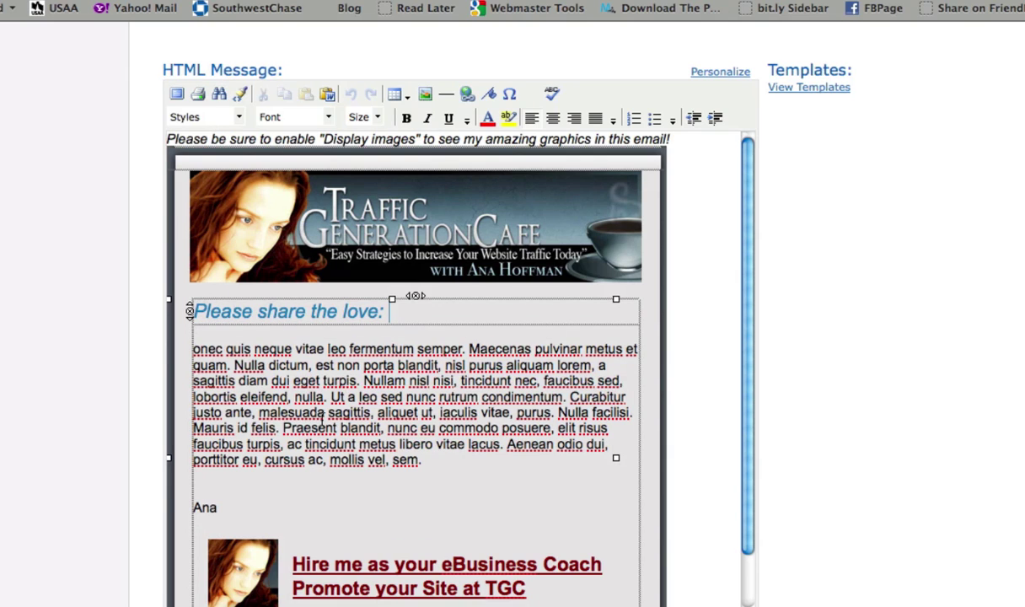
scroll(64, 295, down, 1)
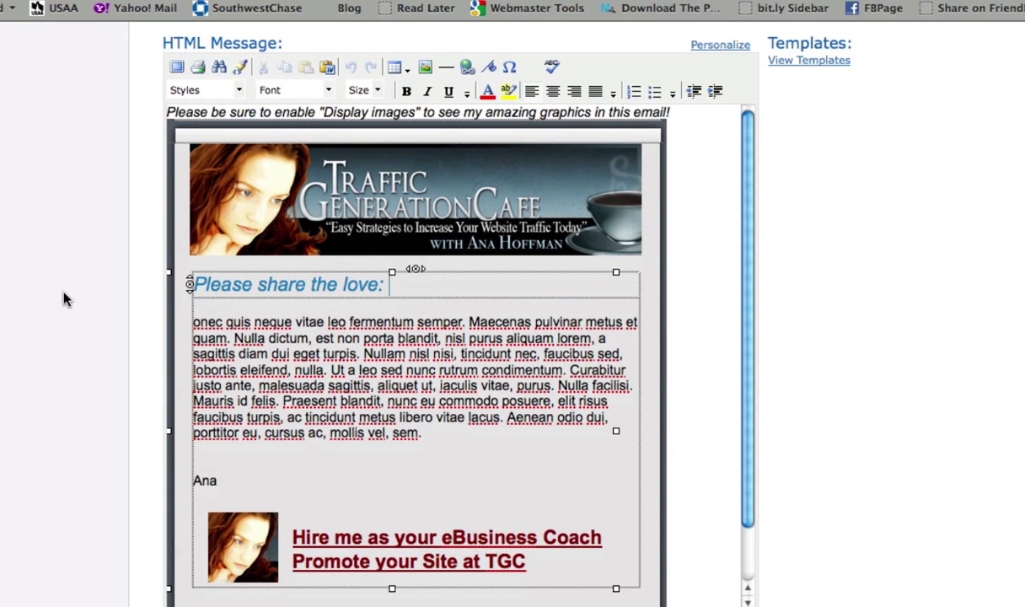